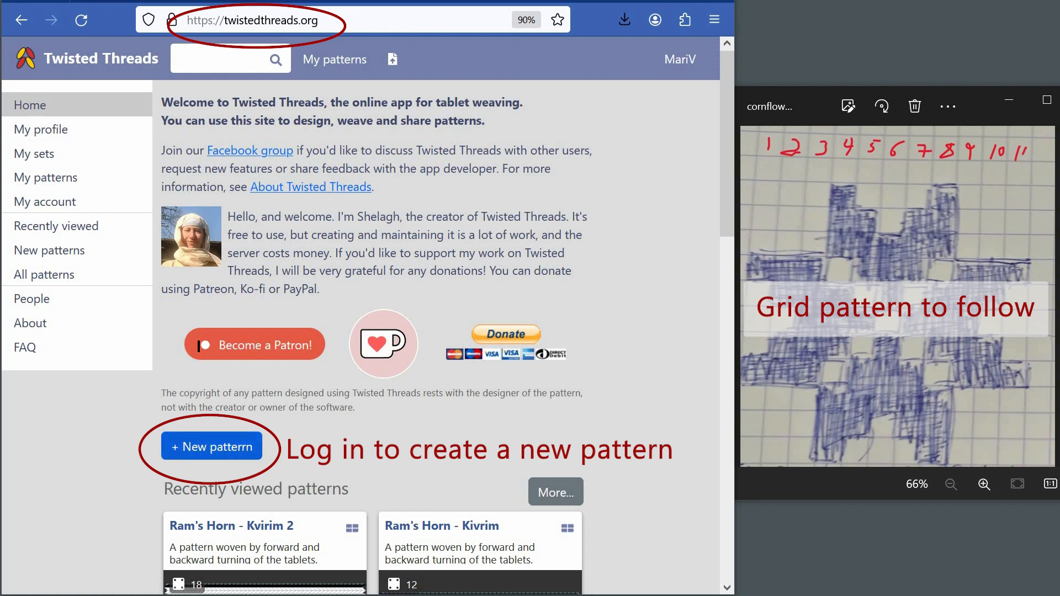
- Start a new pattern named "Doubleface cornflower" with the pattern type Double faced
click(211, 446)
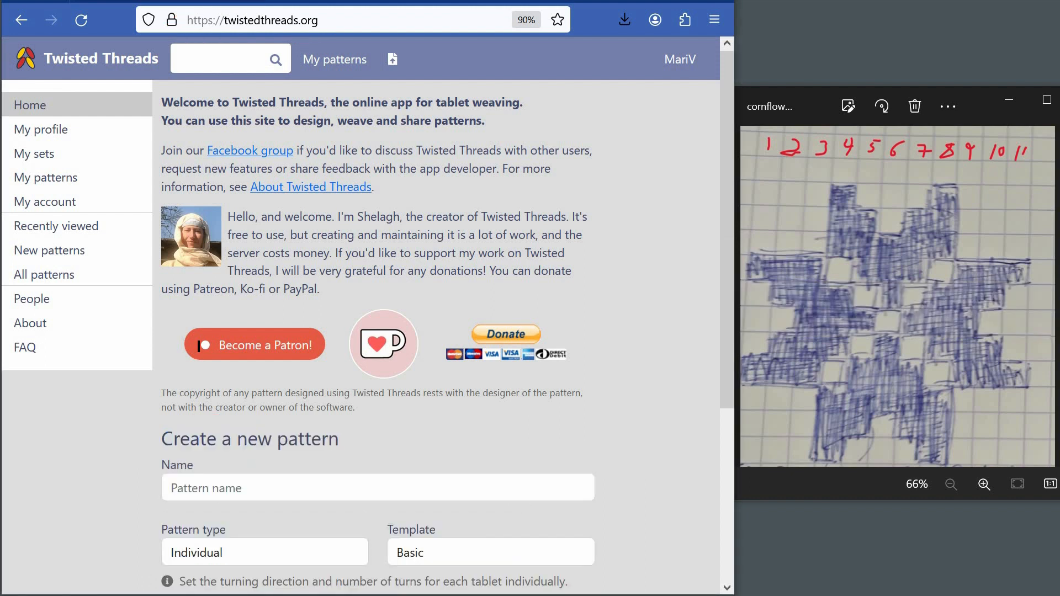
scroll(319, 388, down, 5)
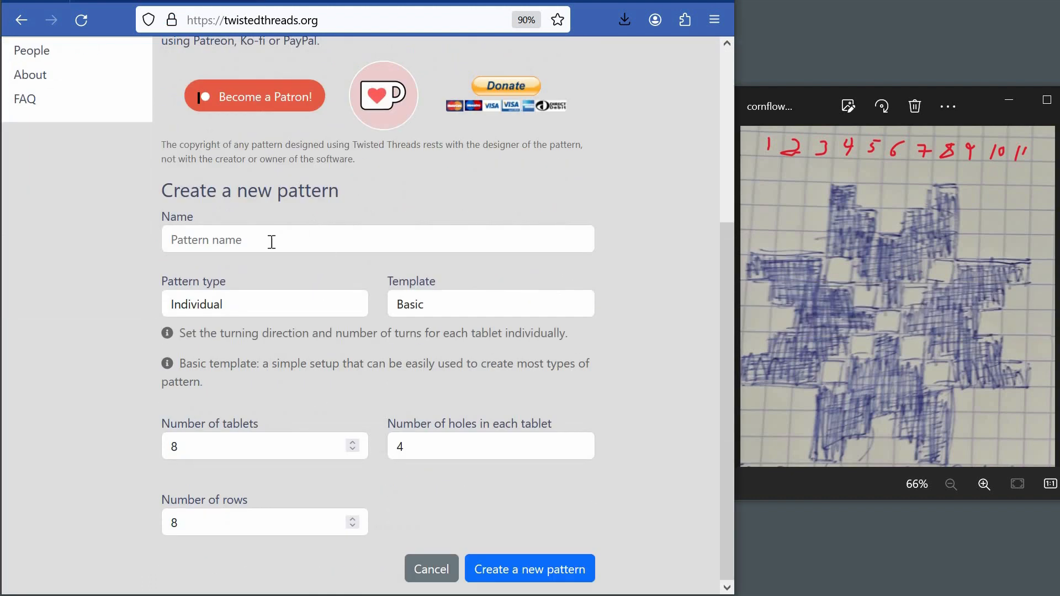
key(Tab)
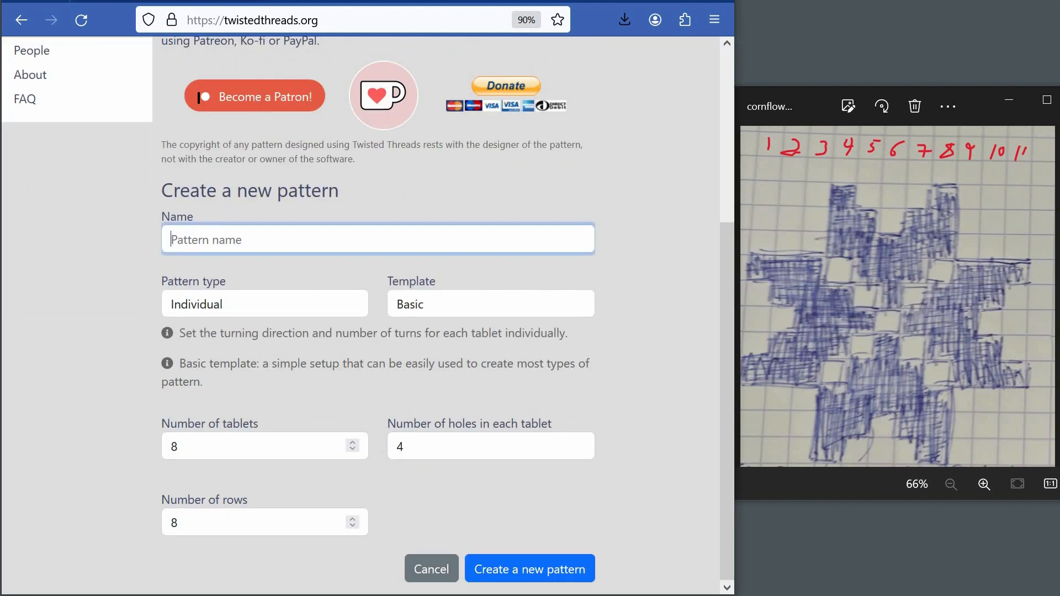
text(Doubleface cornflower)
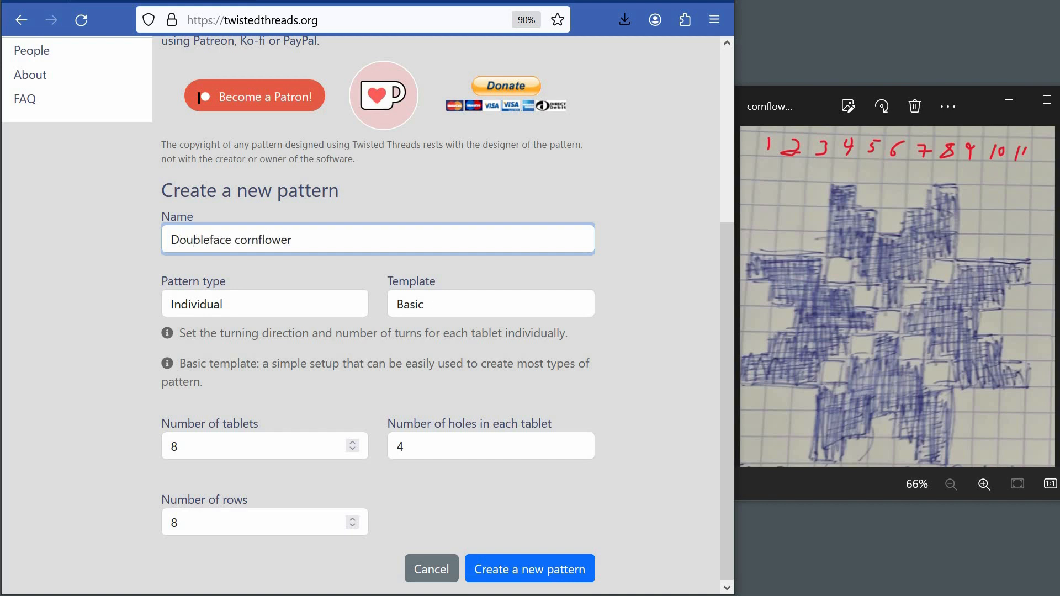
click(295, 311)
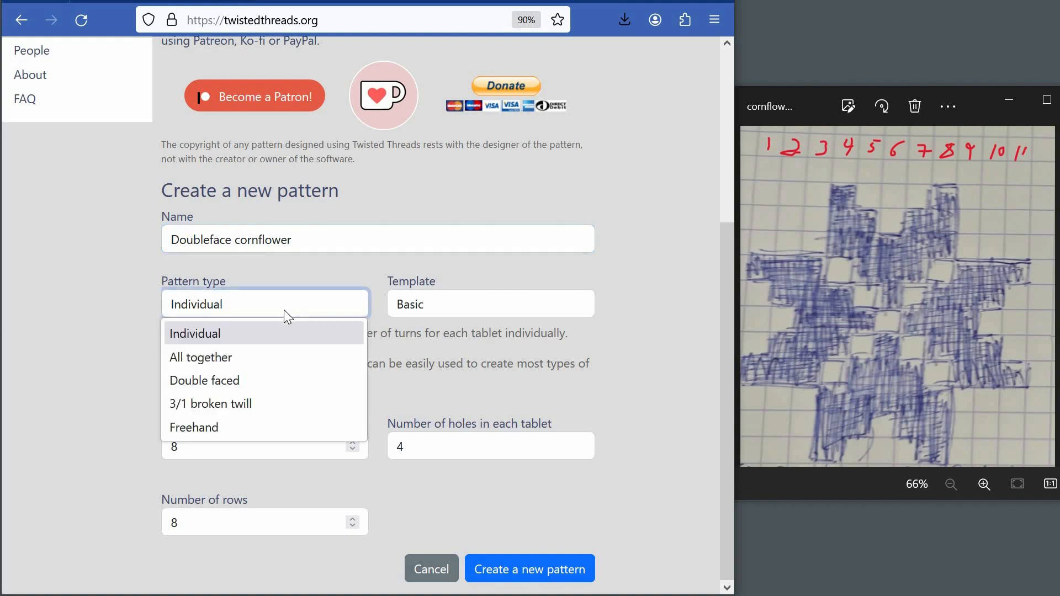
click(231, 384)
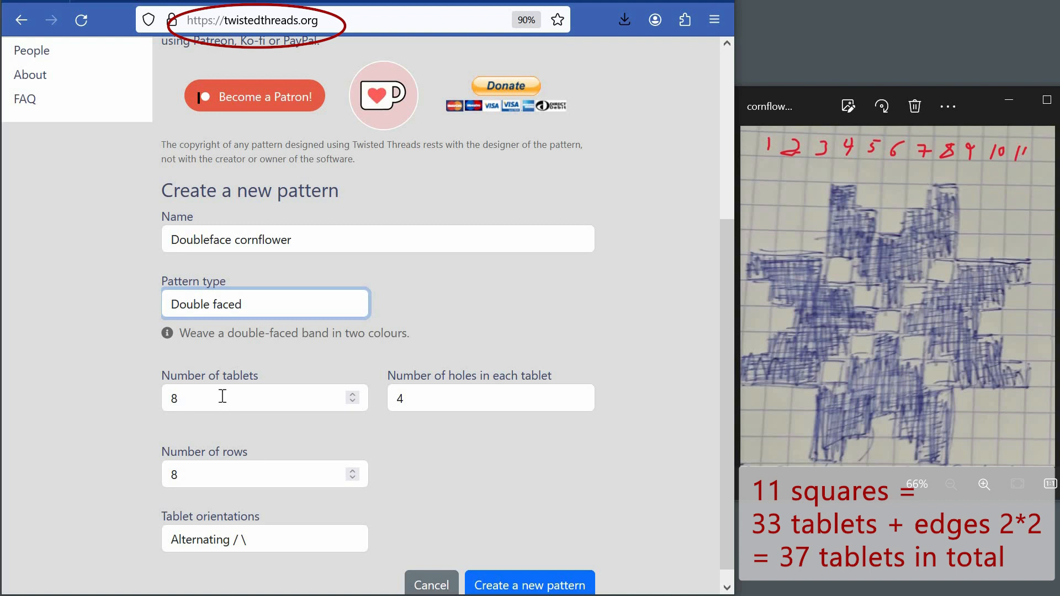
- Set the new pattern's number of tablets to 37 and number of rows to 30
key(Tab)
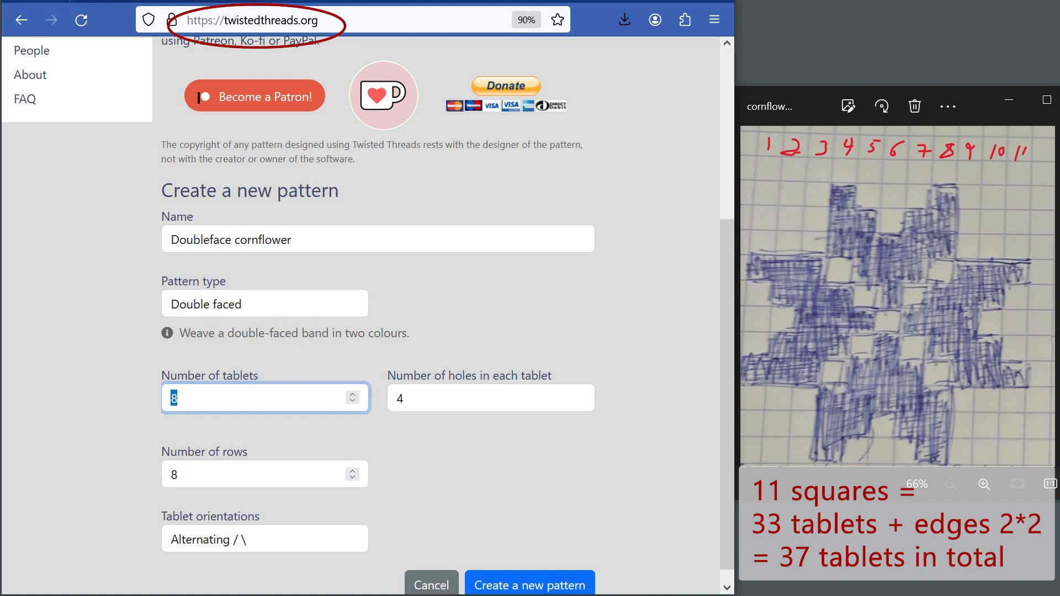
text(37)
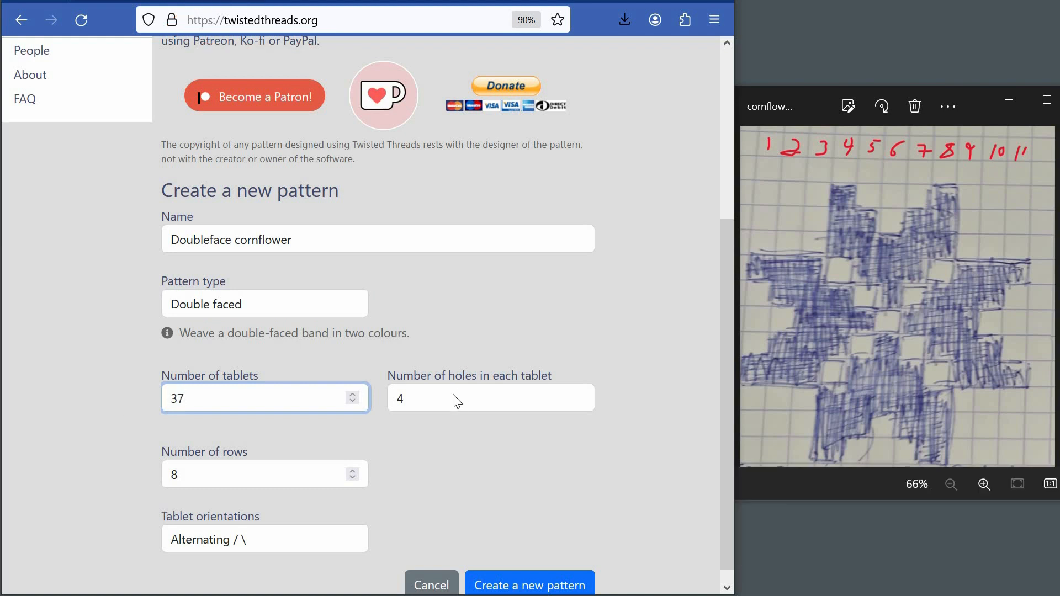
double_click(183, 477)
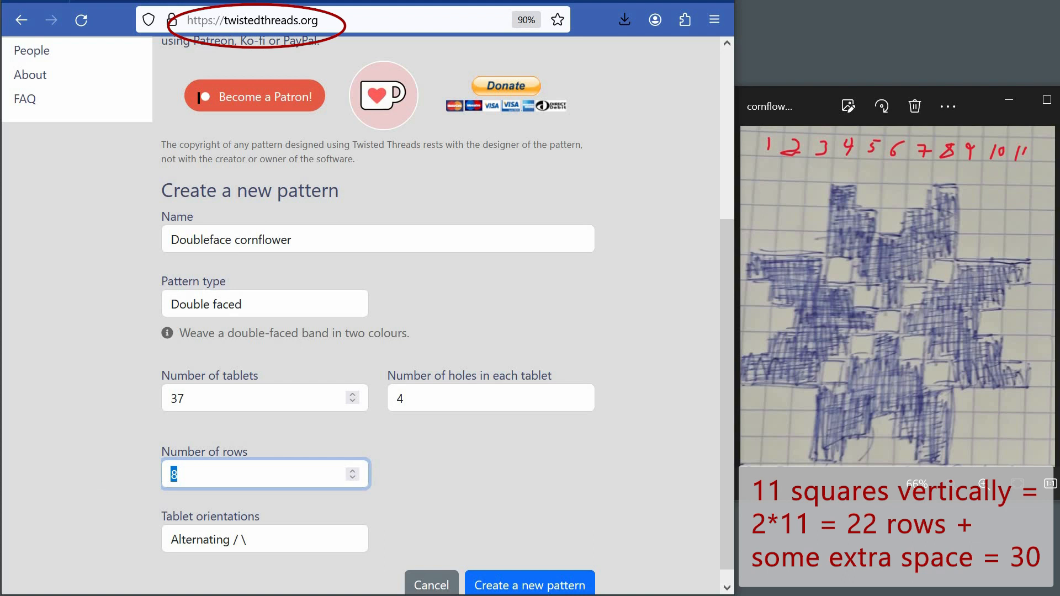
text(30)
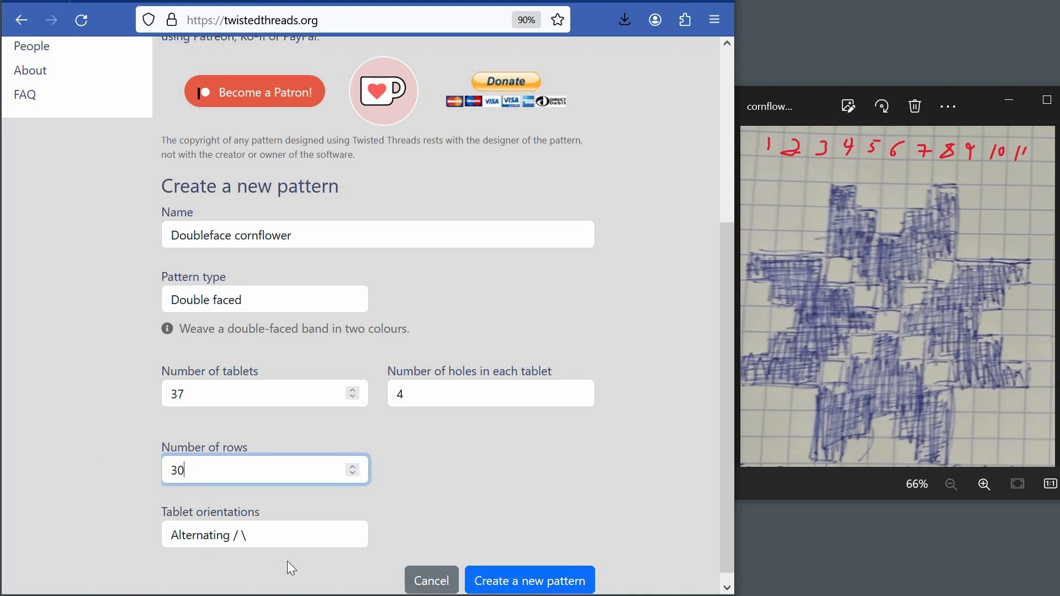
- Set the tablet orientations to "All /" and create the pattern
scroll(293, 546, down, 1)
click(306, 523)
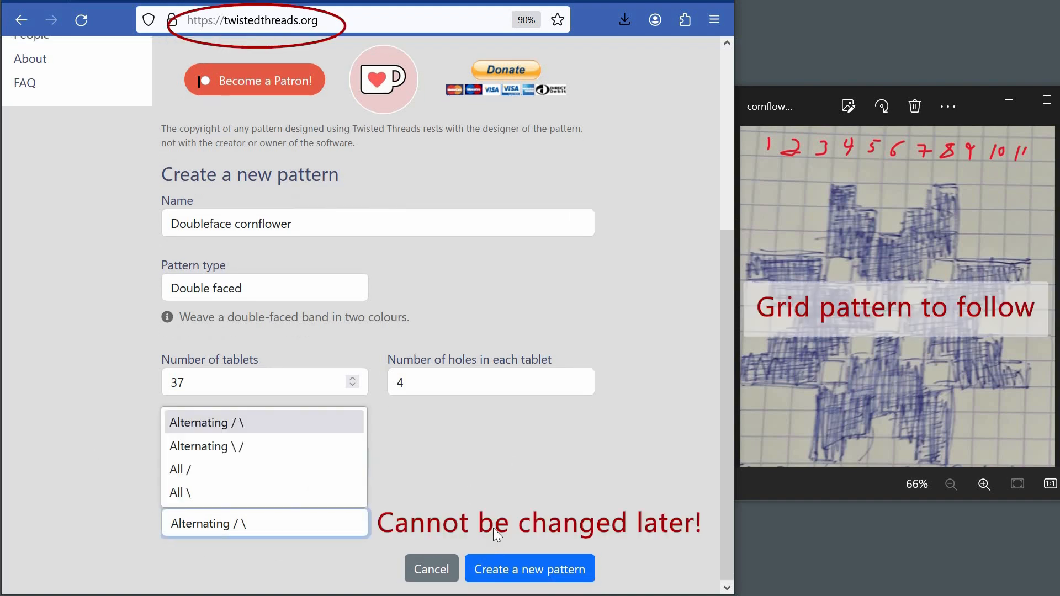
click(179, 468)
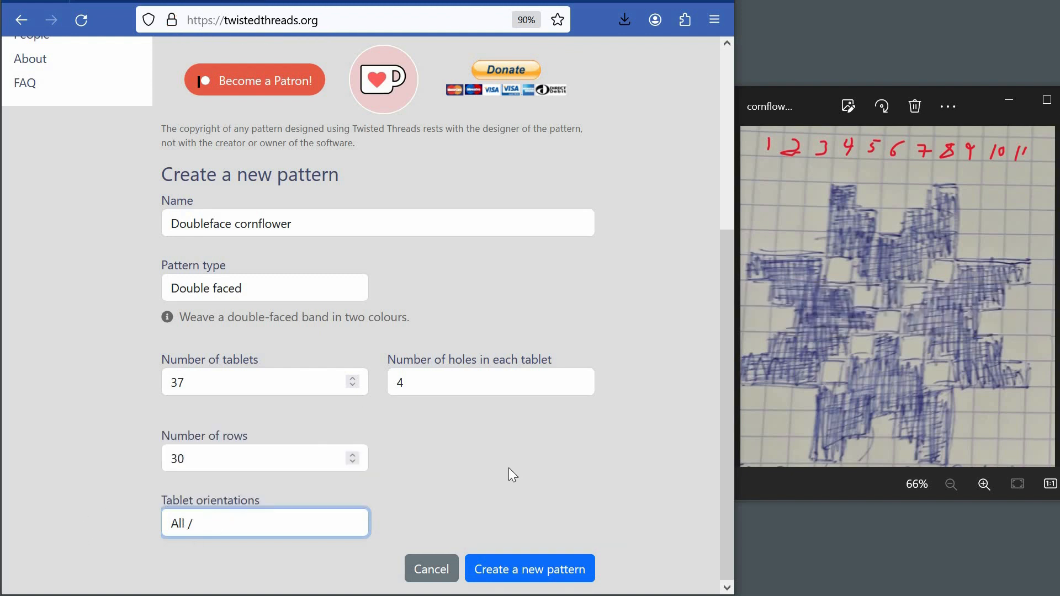
click(561, 572)
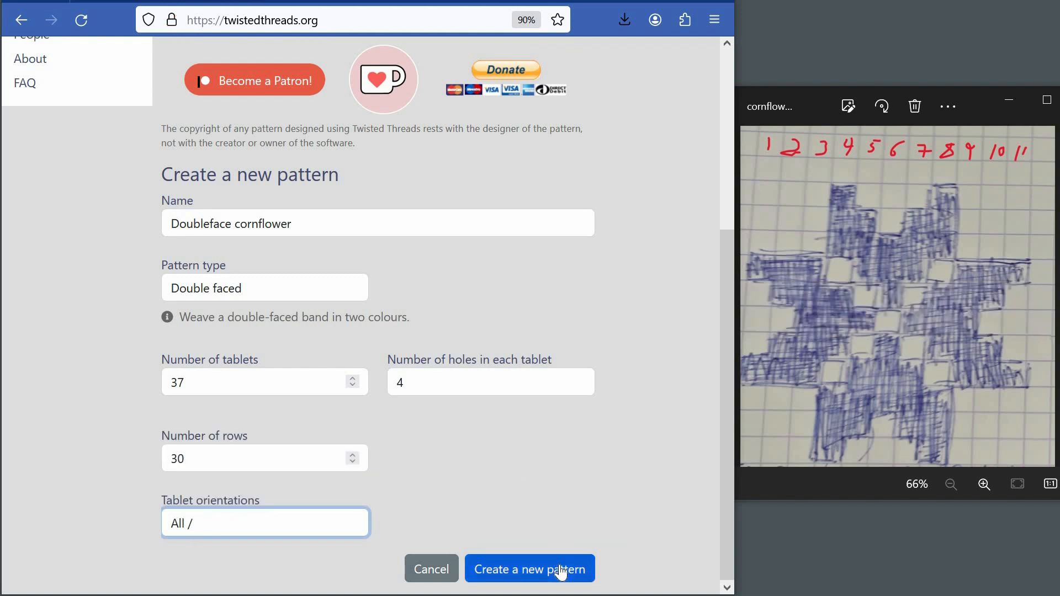
- Reduce the browser's page zoom to 50% so the 37-tablet charts fit the page width
scroll(505, 330, down, 10)
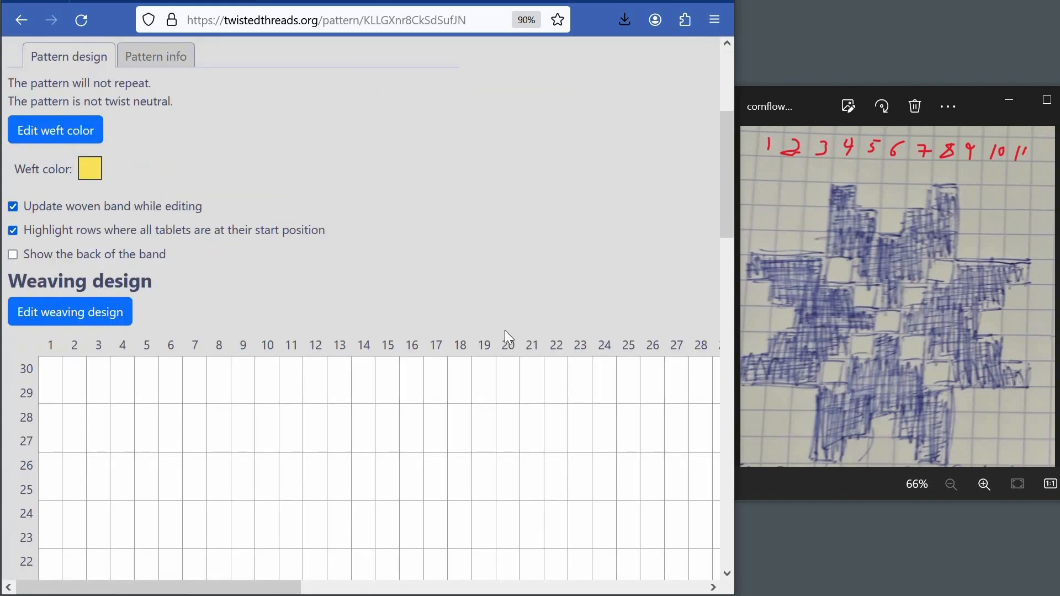
scroll(503, 327, down, 10)
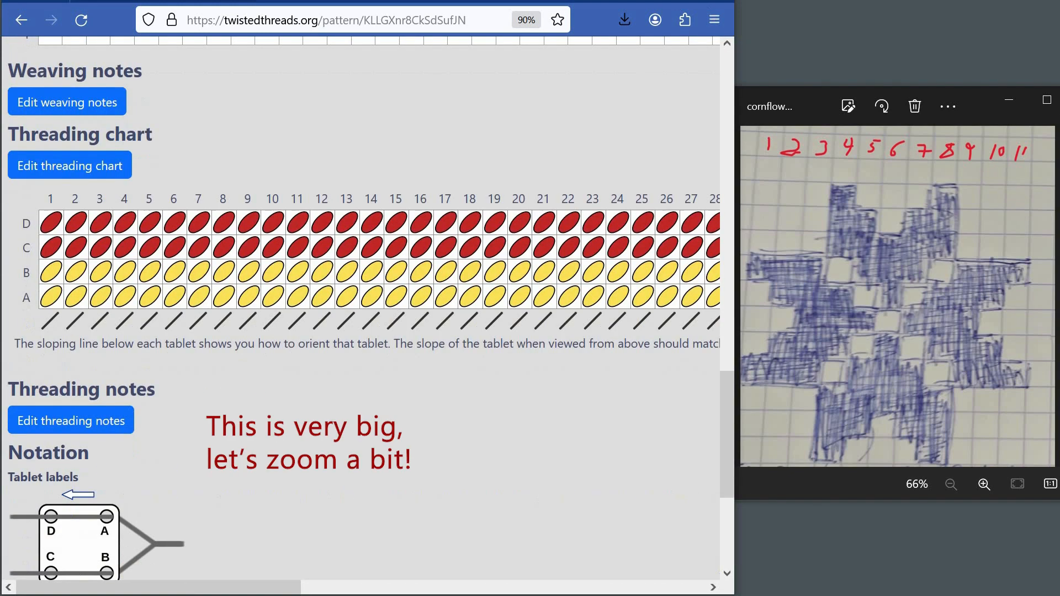
click(714, 20)
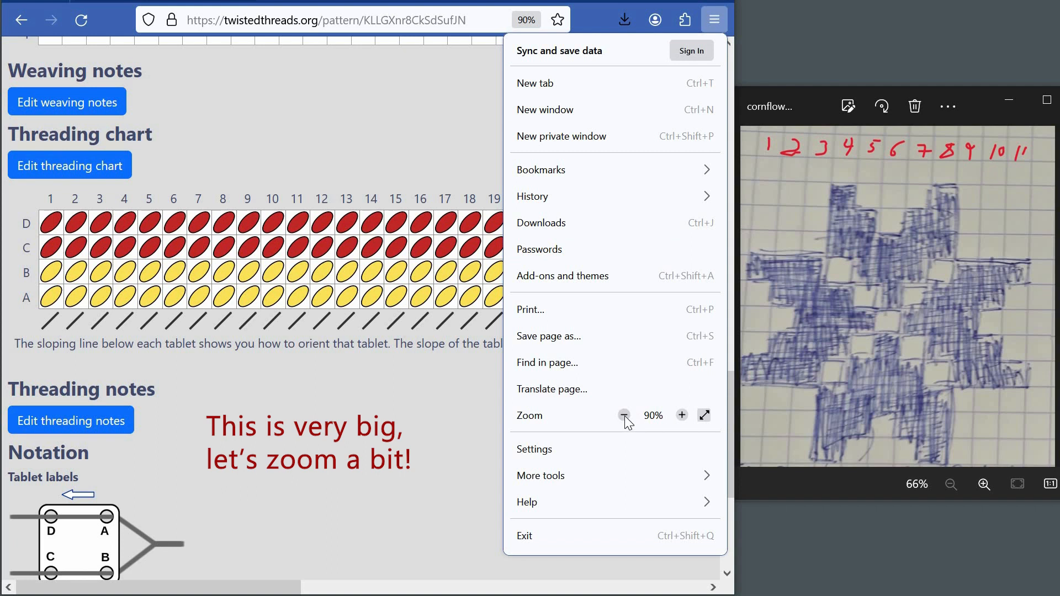
click(624, 418)
click(624, 418)
click(625, 417)
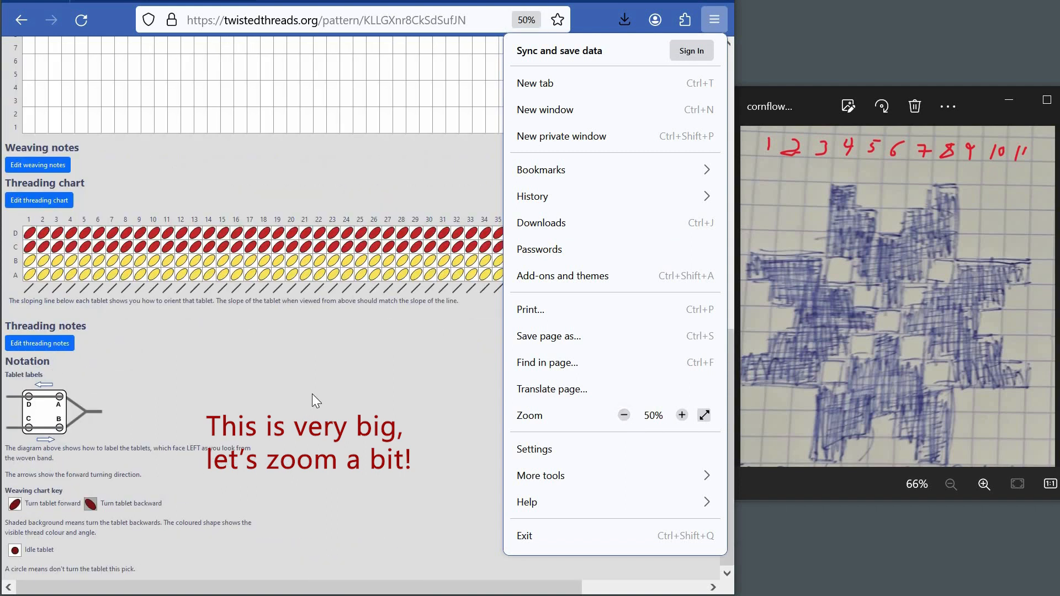
click(345, 384)
- Widen the browser window to show more of the woven band while keeping most of the reference sketch in view
scroll(572, 480, up, 5)
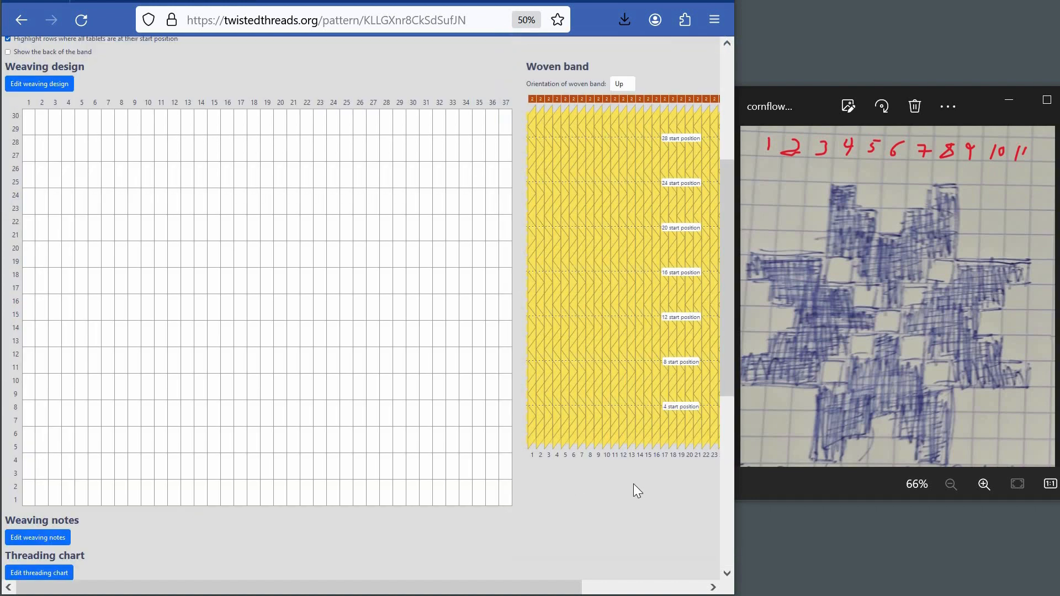
drag(735, 461, 897, 445)
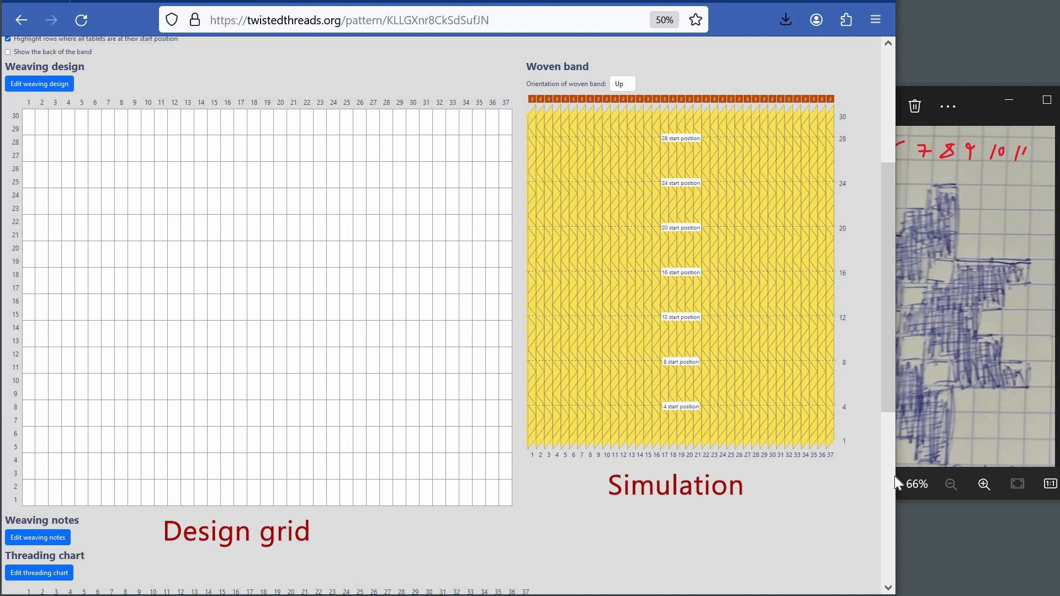
drag(895, 475, 786, 495)
- Recolour the A and B threads of all 37 tablets white in the threading chart and finish editing it
scroll(340, 502, down, 5)
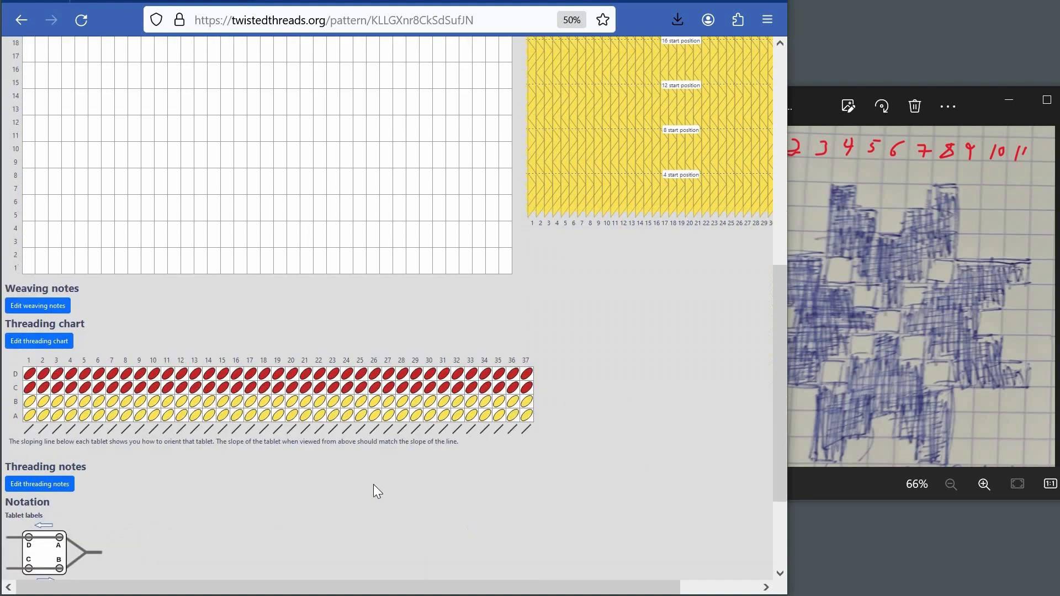
click(54, 295)
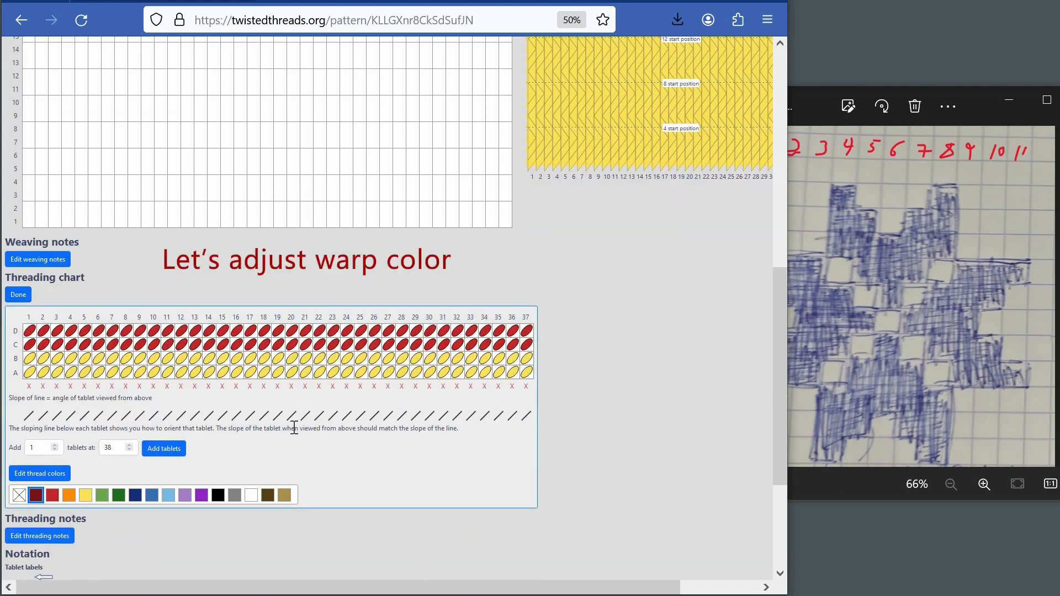
click(252, 495)
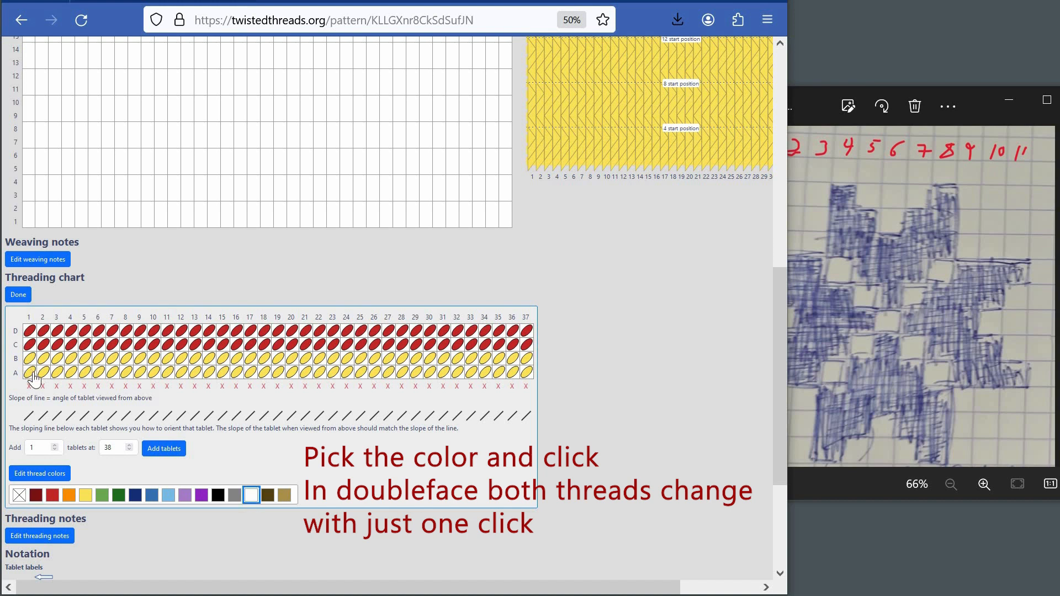
click(32, 375)
click(44, 375)
click(60, 375)
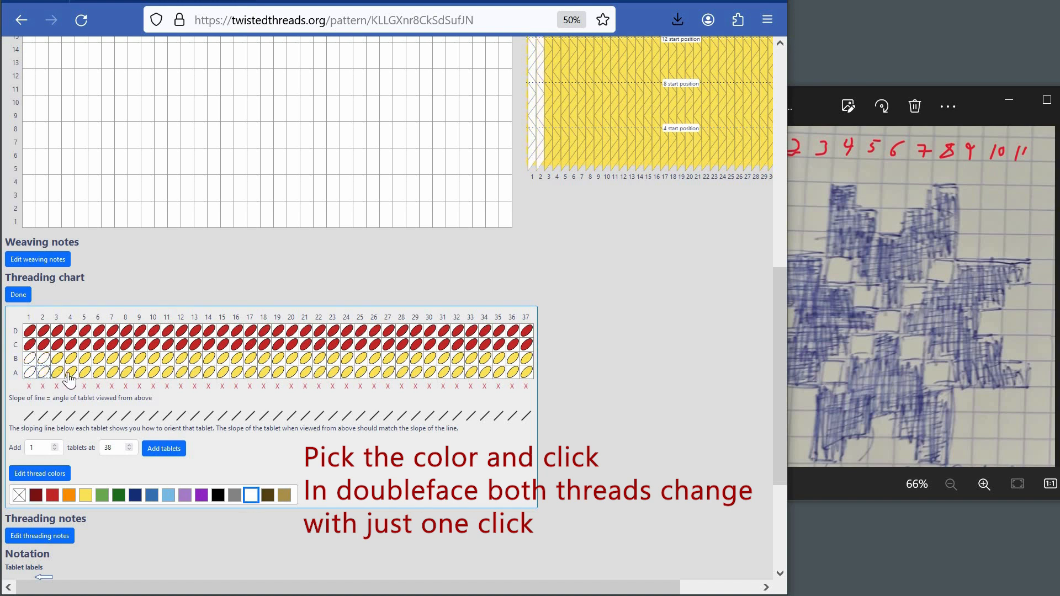
click(73, 375)
click(86, 376)
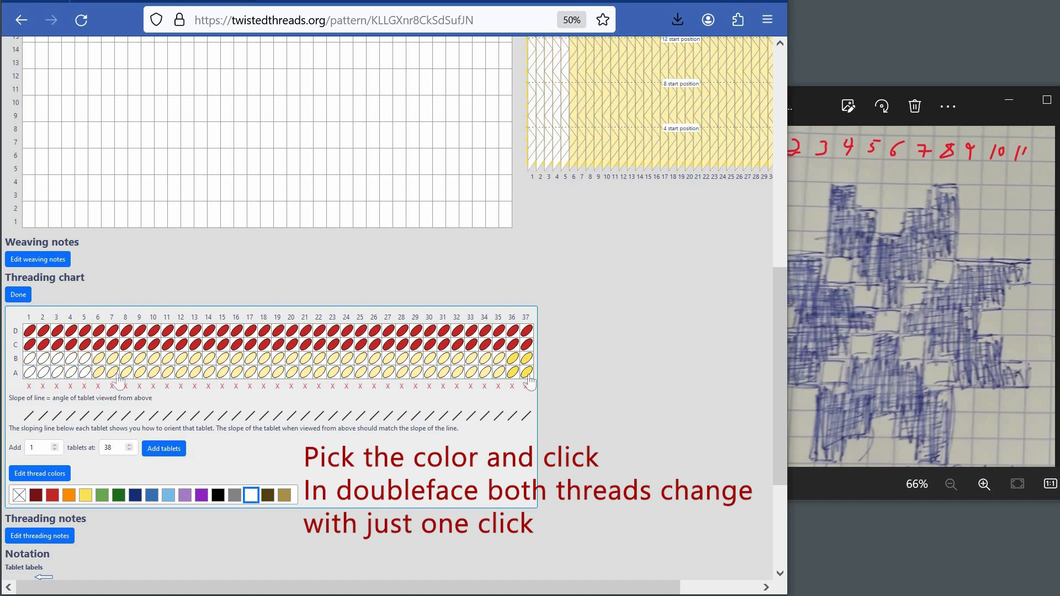
click(526, 376)
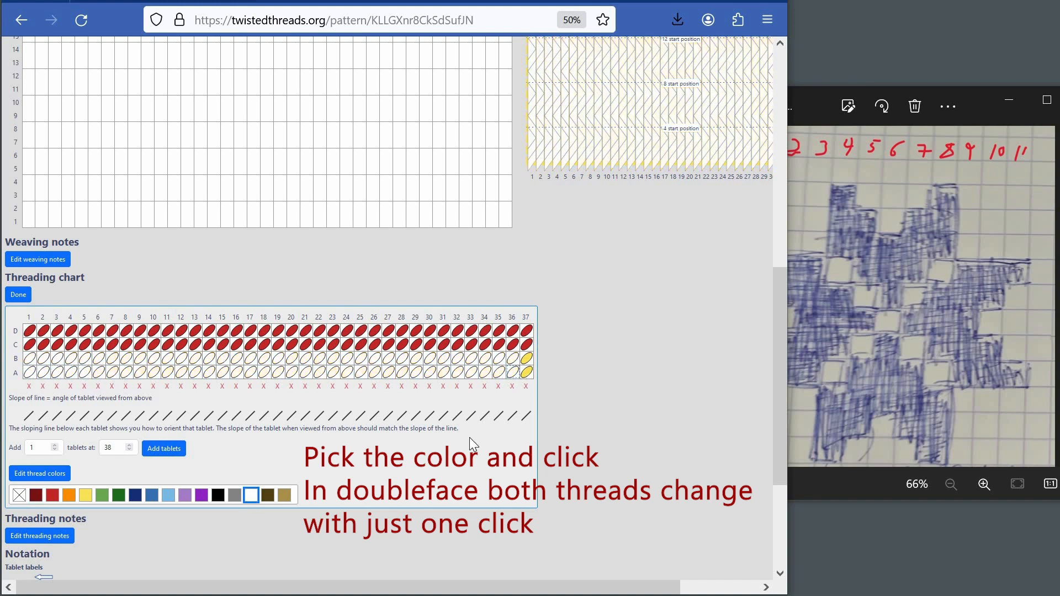
click(18, 295)
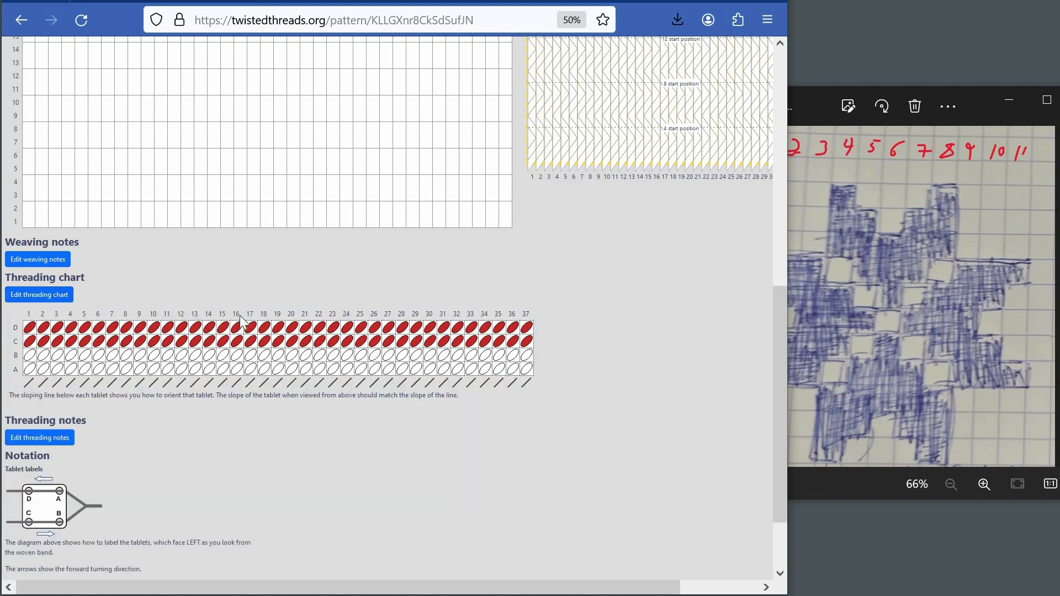
- Change the weft color to white and finish editing it
scroll(240, 320, up, 10)
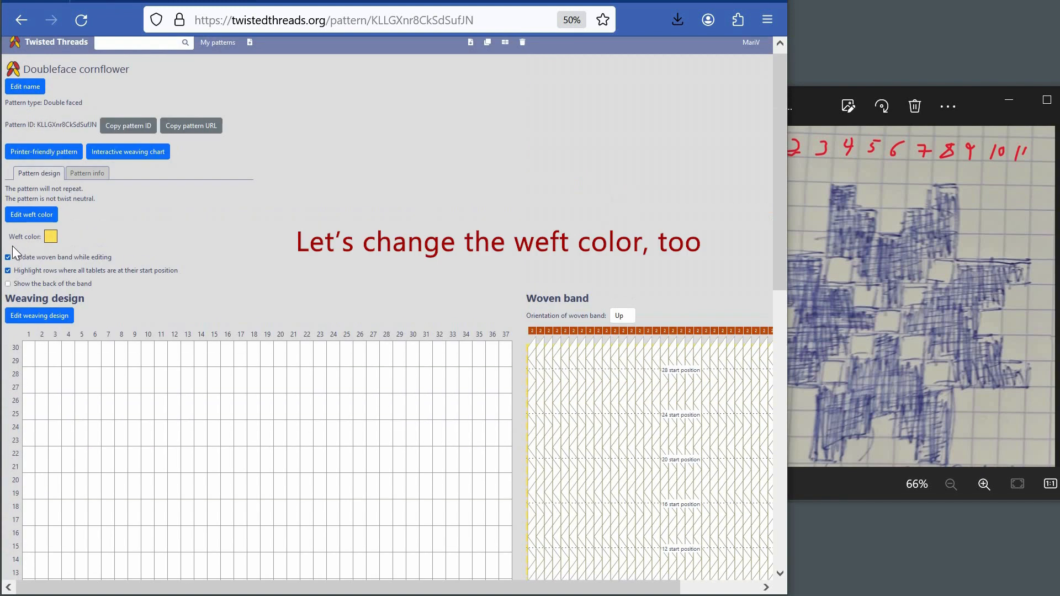
click(32, 214)
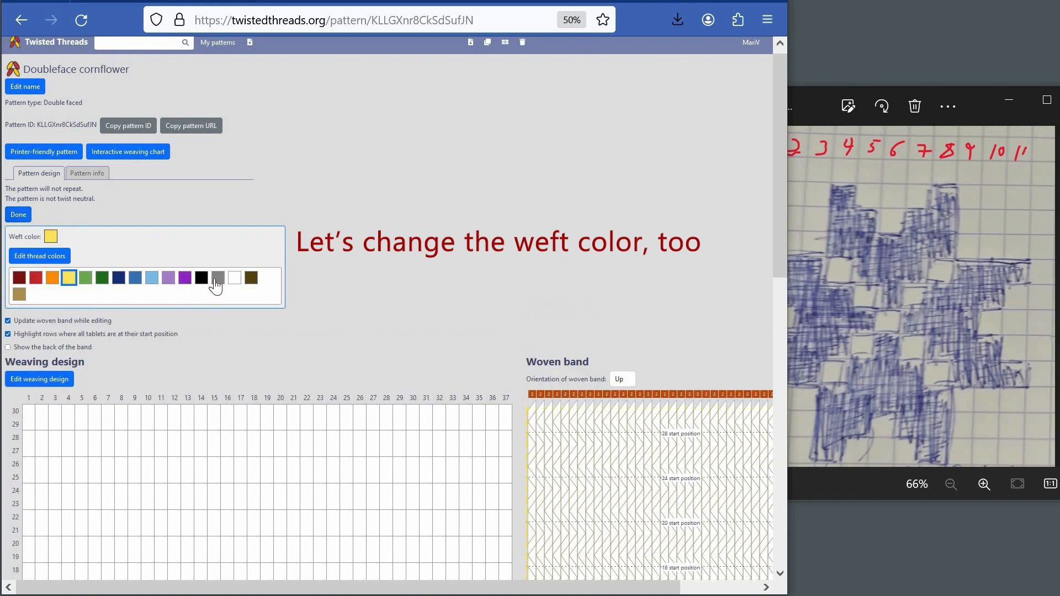
click(234, 278)
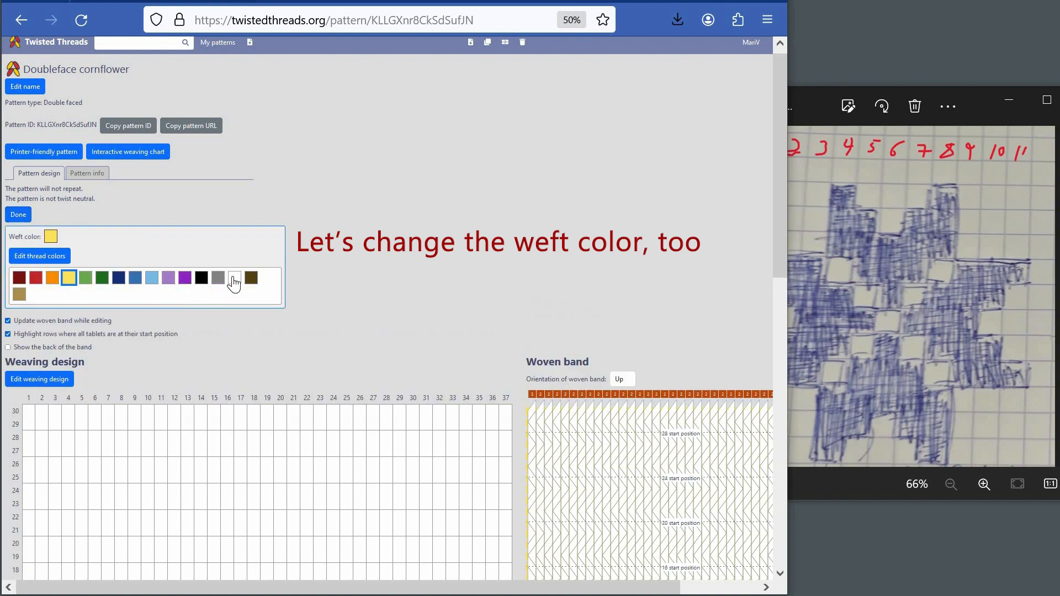
click(18, 214)
- Start editing the weaving design and mark the middle square at tablets 18 to 20 in rows 1–2
scroll(440, 218, down, 3)
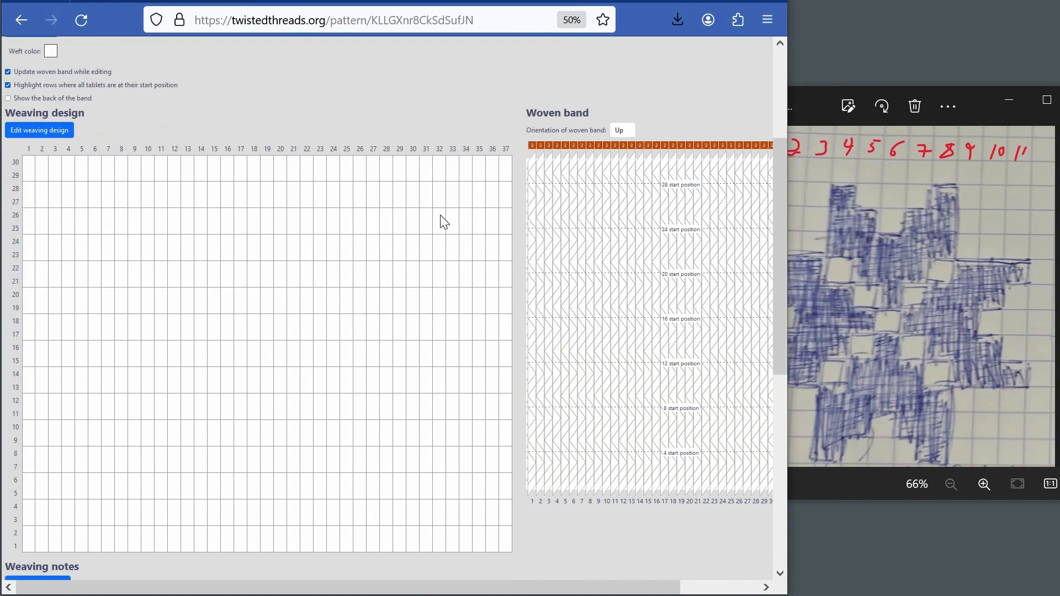
scroll(436, 415, down, 2)
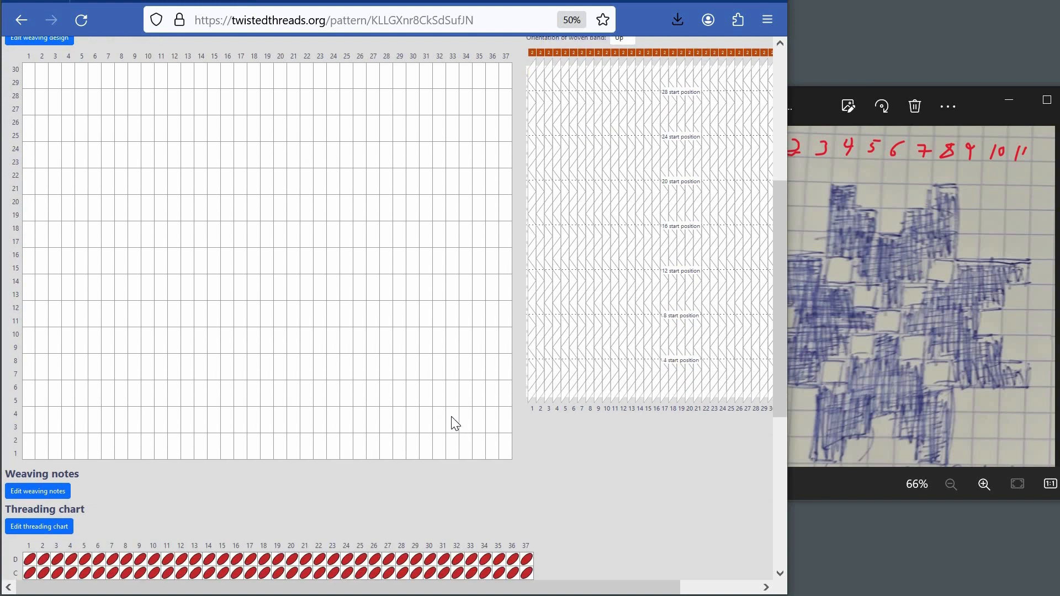
scroll(448, 419, up, 2)
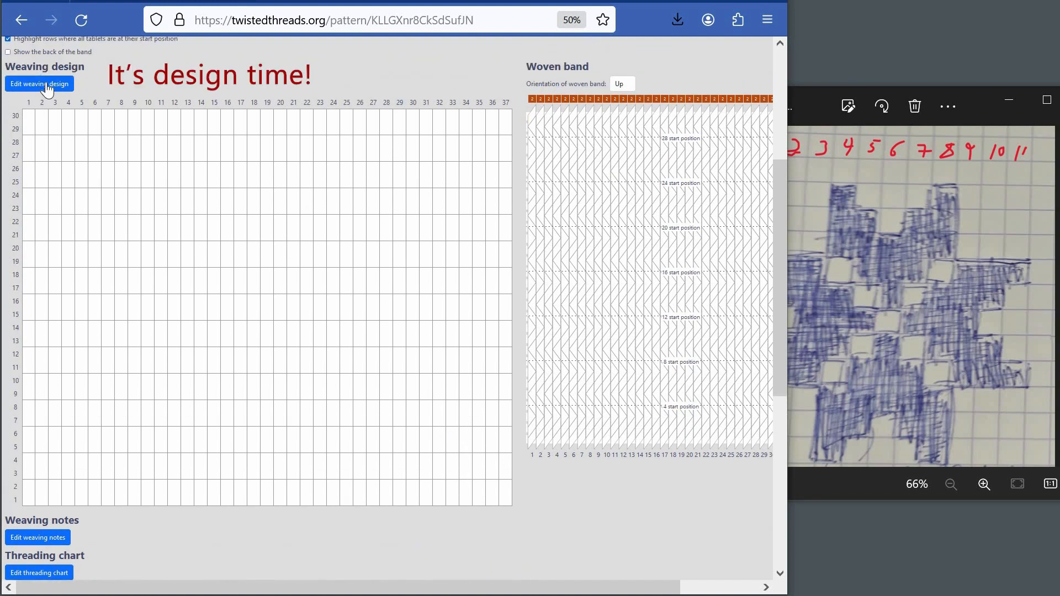
click(44, 84)
click(267, 497)
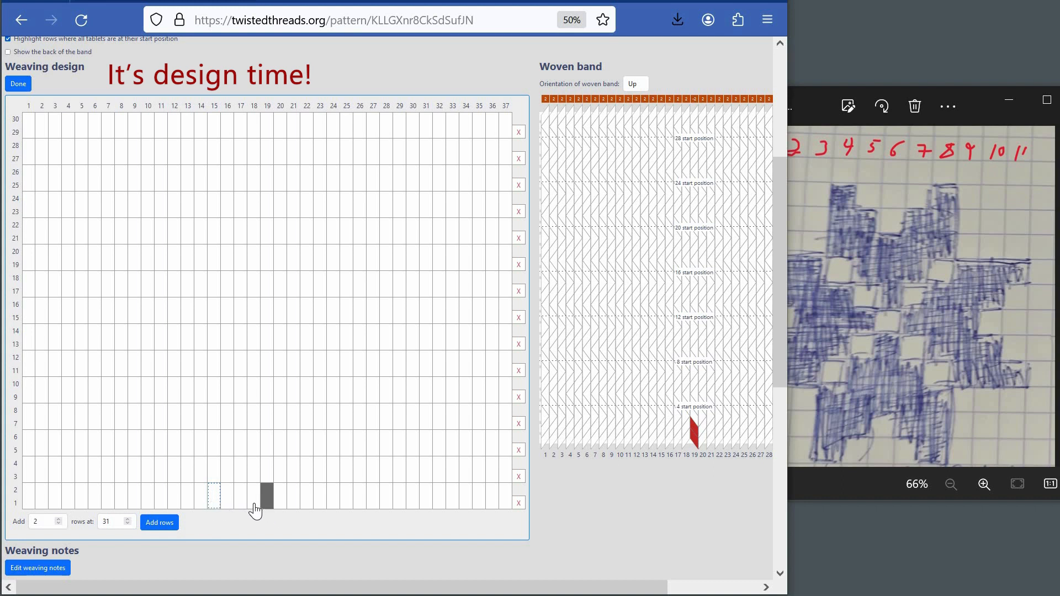
click(254, 500)
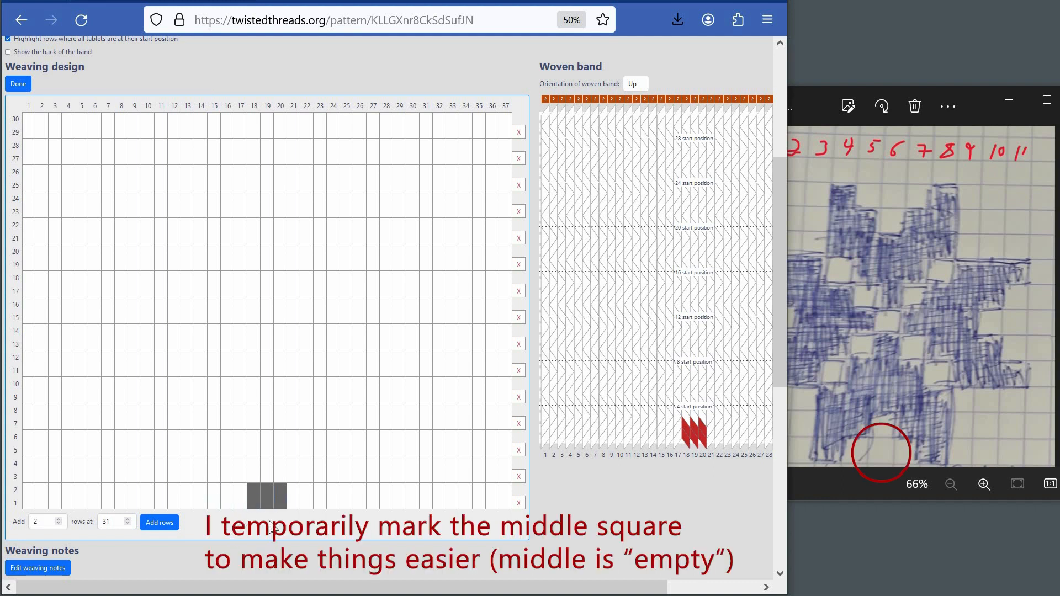
- Fill the motif's lower-left square at tablets 12 to 14 in rows 1–2 of the weaving design
click(200, 499)
click(187, 500)
click(174, 500)
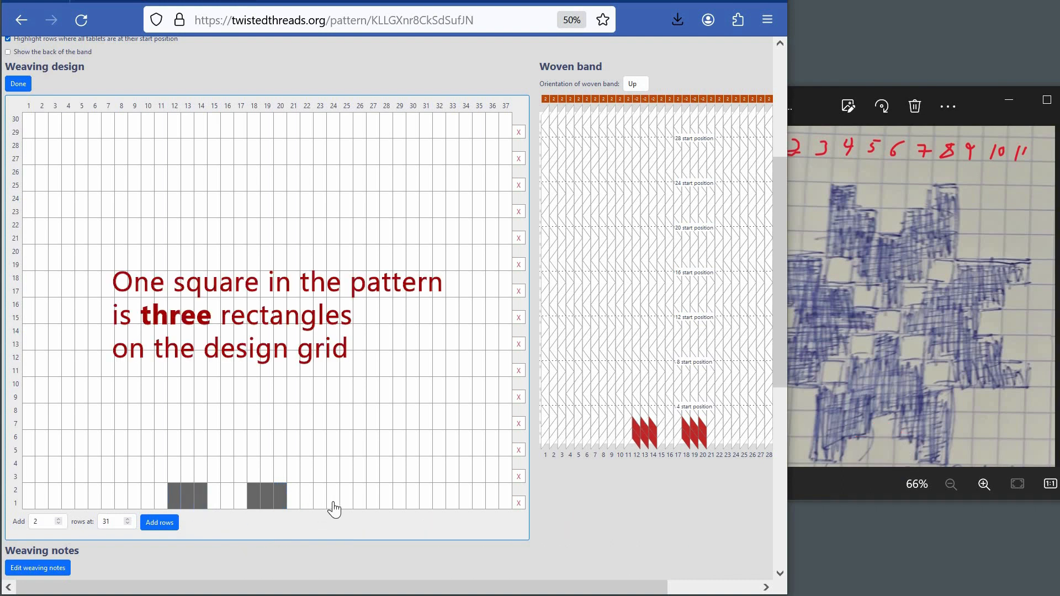
- Fill the motif's lower-right foot at tablets 24 to 26 in rows 1–4 of the weaving design
click(333, 499)
click(346, 499)
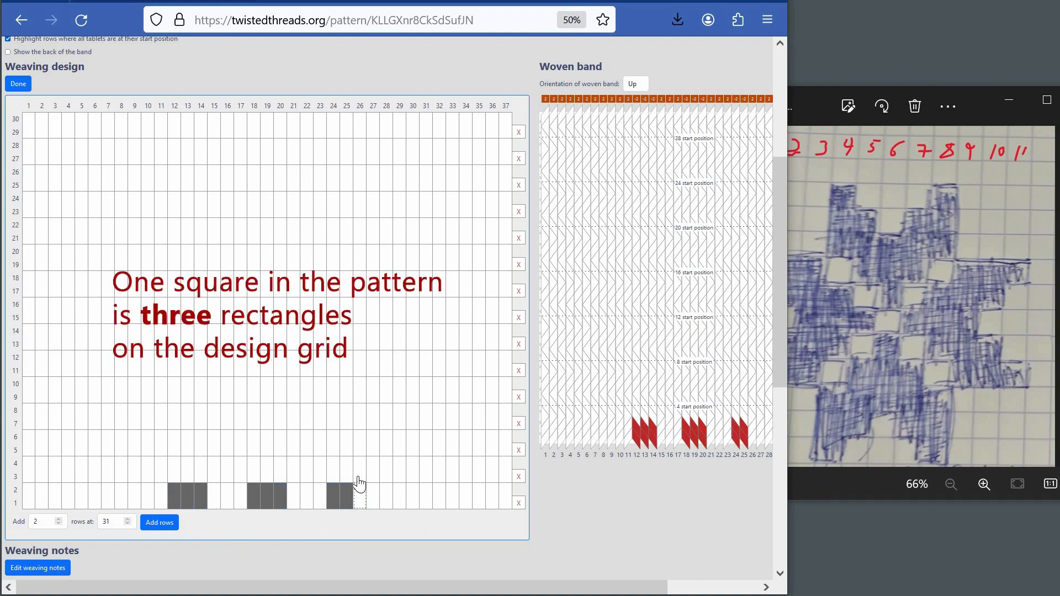
click(359, 500)
click(360, 472)
click(346, 472)
click(333, 472)
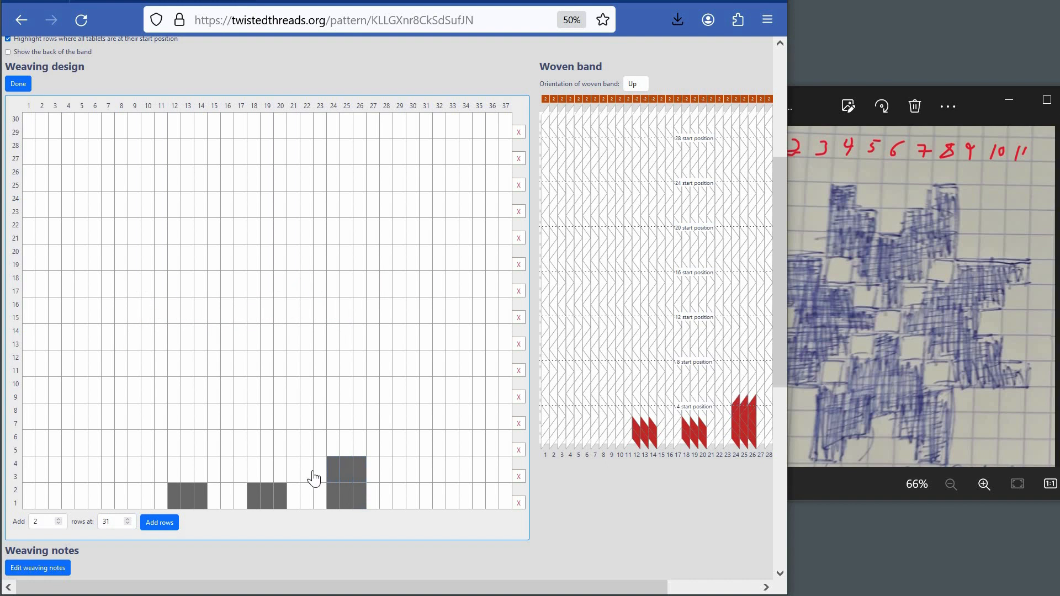
- Fill the squares at tablets 21 to 23 and 15 to 17 in rows 3–4 of the weaving design
click(320, 472)
click(306, 472)
click(293, 472)
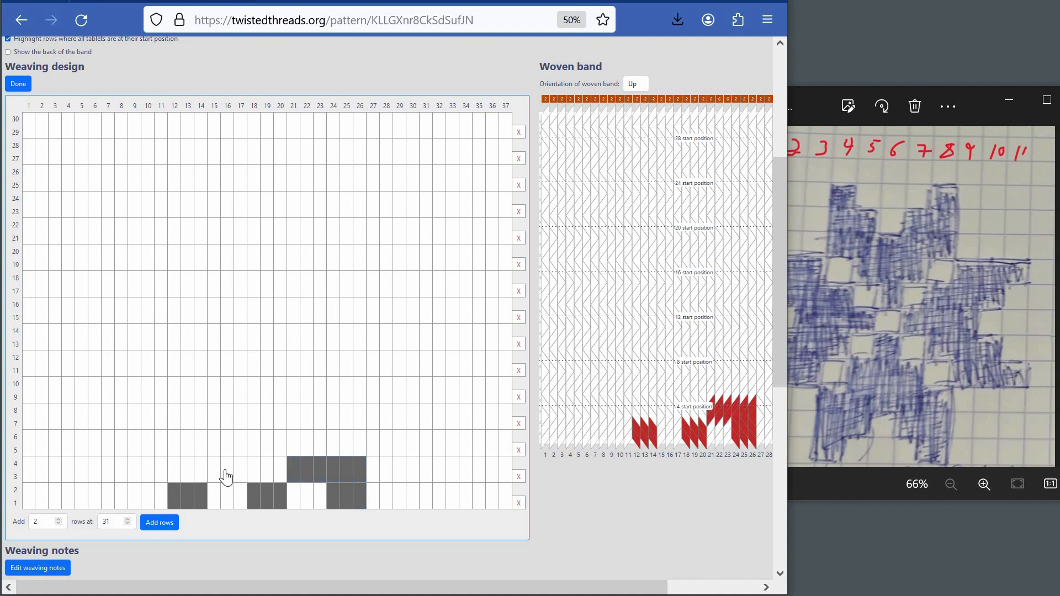
click(214, 472)
click(227, 472)
click(240, 472)
- Clear the middle square at tablets 18 to 20 in rows 1–2
click(254, 501)
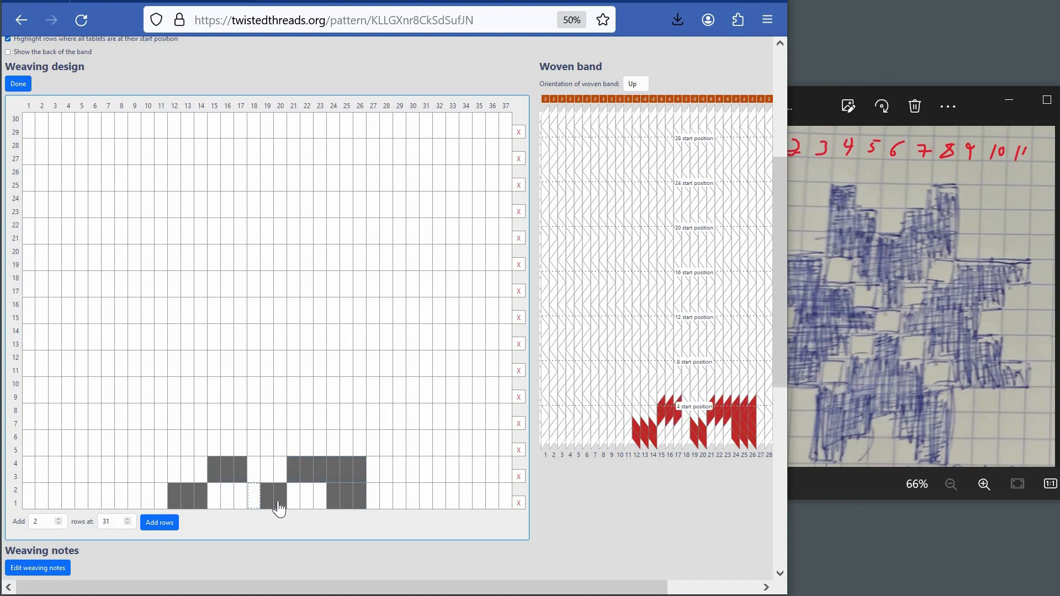
click(266, 502)
click(280, 502)
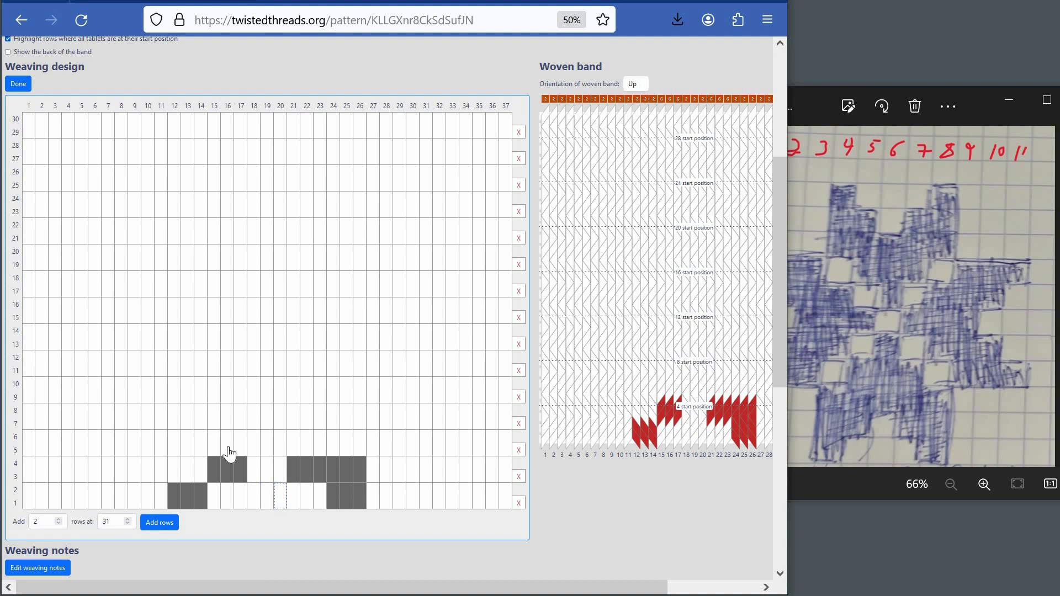
- Fill tablets 15 to 23 in rows 5–6 of the weaving design
click(213, 444)
click(226, 444)
click(240, 444)
click(266, 444)
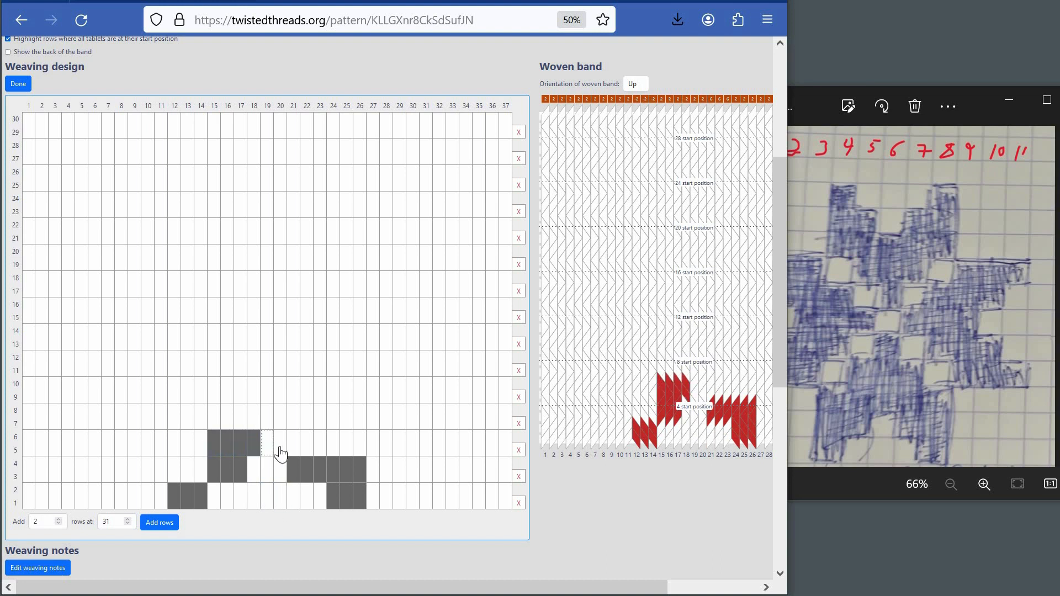
click(280, 445)
click(293, 445)
click(306, 445)
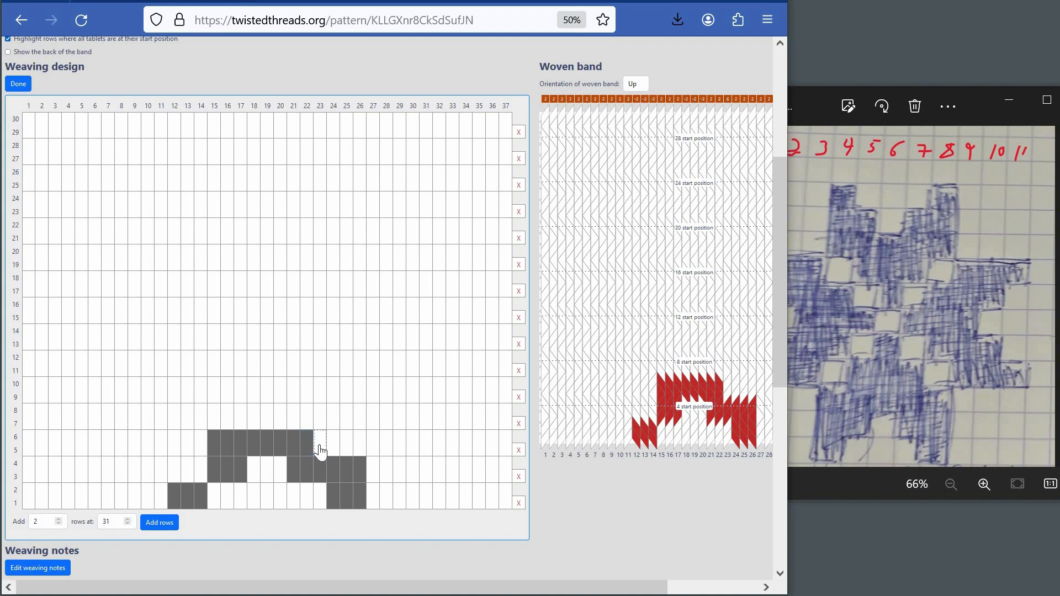
click(321, 451)
- Fill the centre square at tablets 18 to 20 in rows 7–8 and the square at tablets 24 to 26 in rows 5–6
click(259, 425)
click(270, 426)
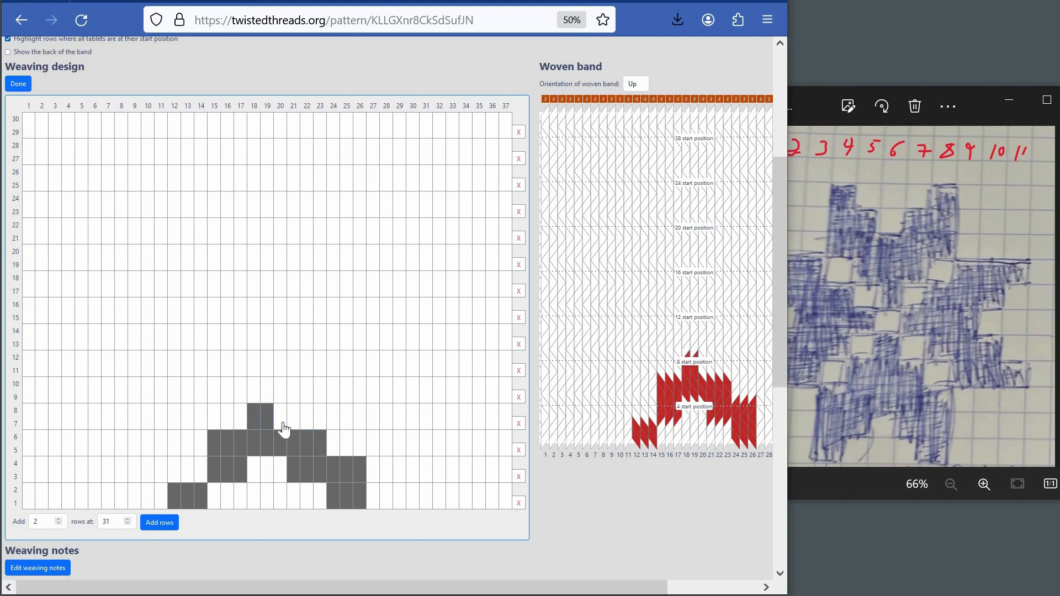
click(283, 424)
click(336, 449)
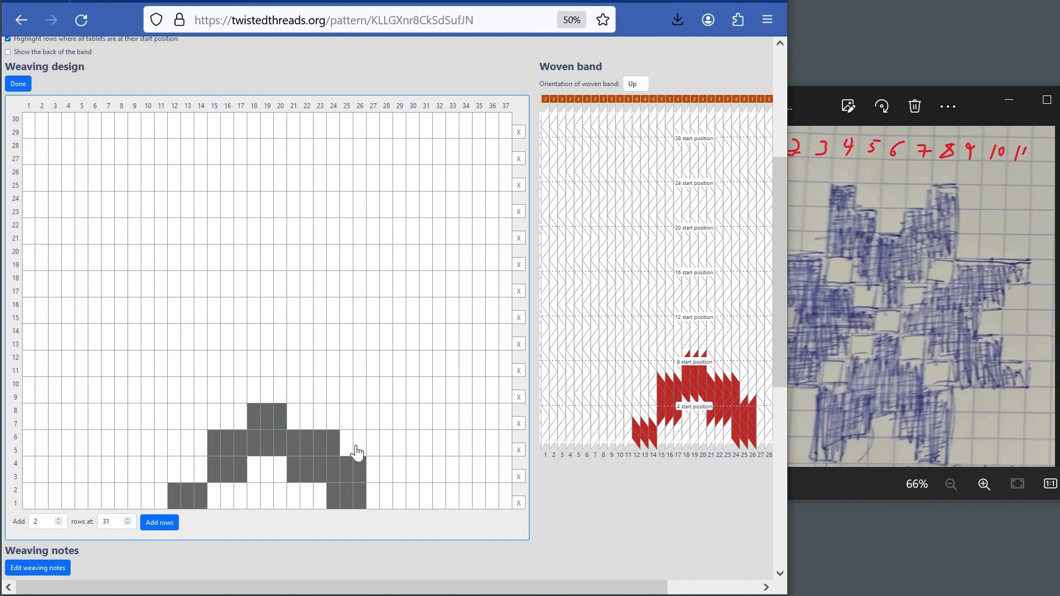
click(347, 450)
click(356, 451)
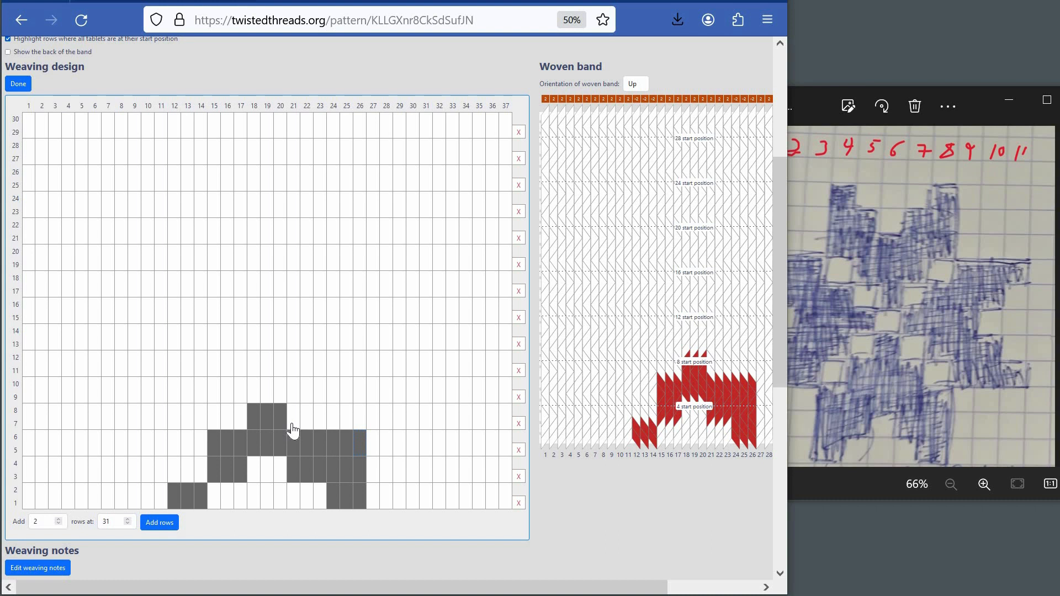
- Fill the left foot's remaining squares at tablets 12 to 14 in rows 3–6
click(200, 471)
click(179, 478)
click(176, 478)
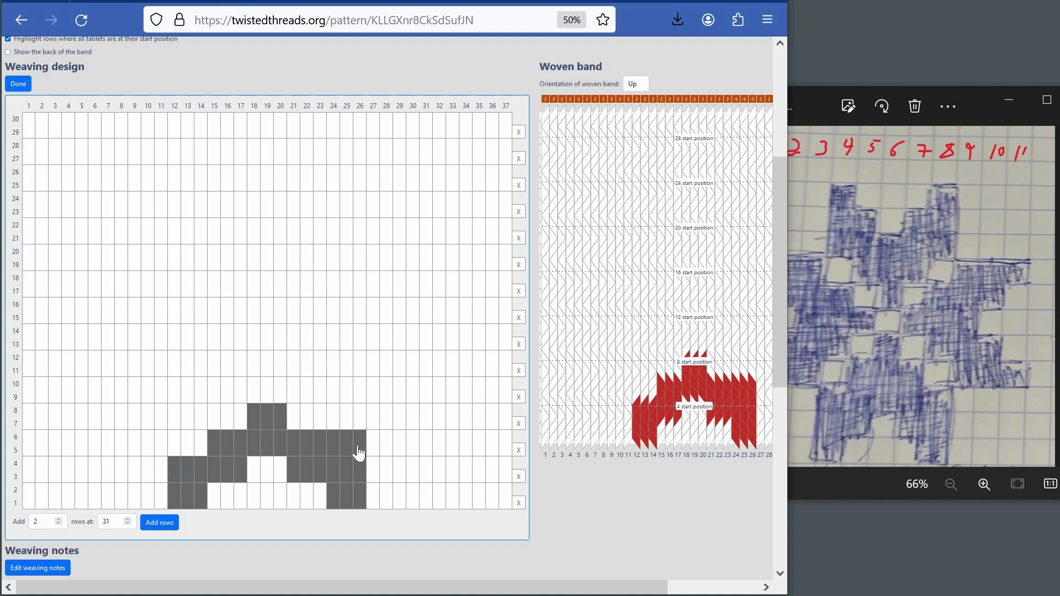
click(199, 445)
click(186, 446)
click(173, 444)
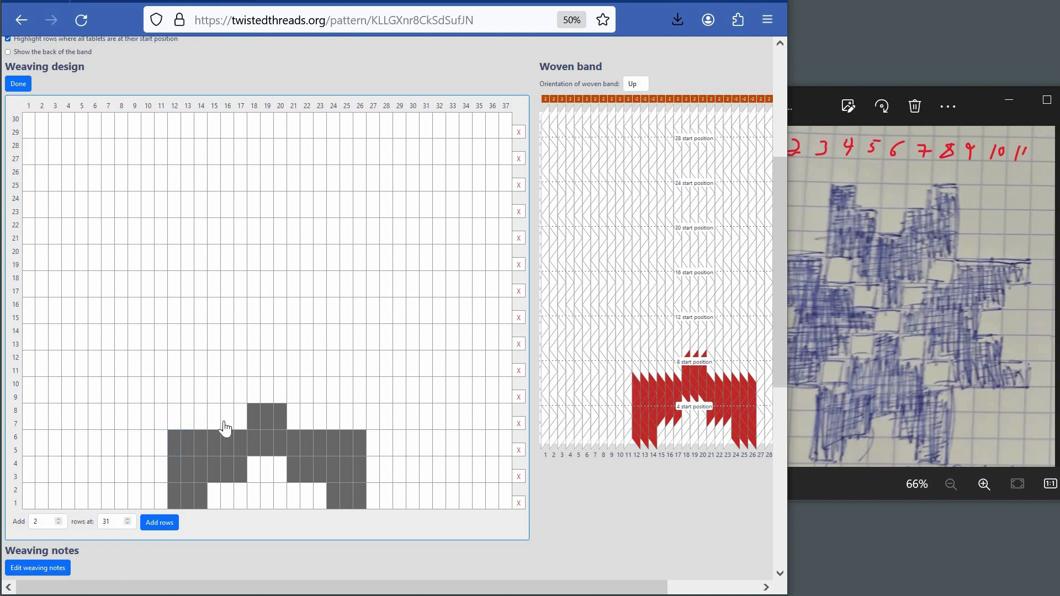
- Fill the squares on both sides of the centre at tablets 15 to 17 and 21 to 23 in rows 7–8
click(238, 425)
click(226, 425)
click(213, 426)
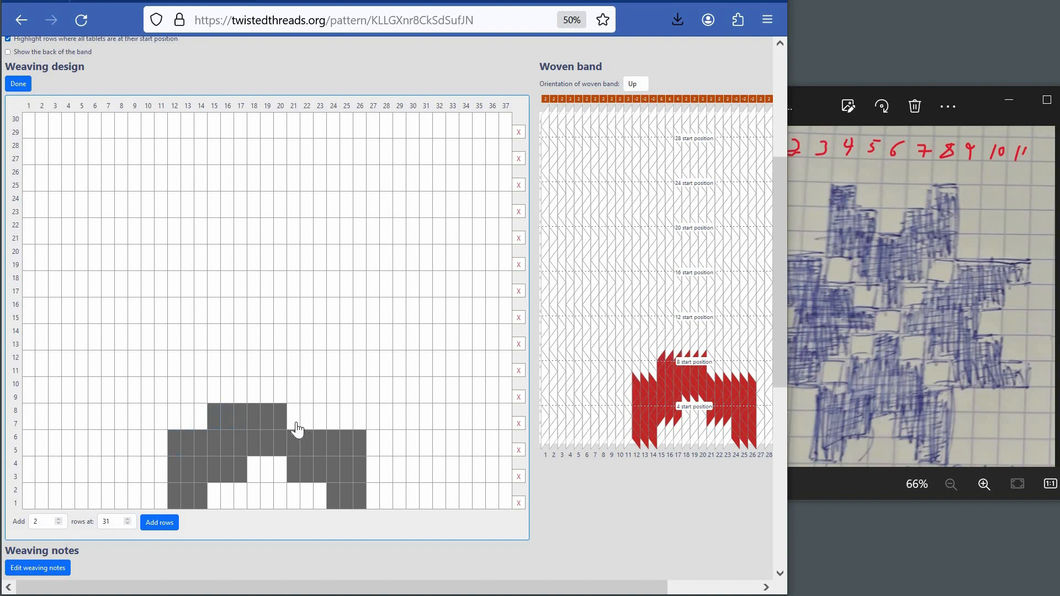
click(293, 425)
click(307, 426)
click(319, 425)
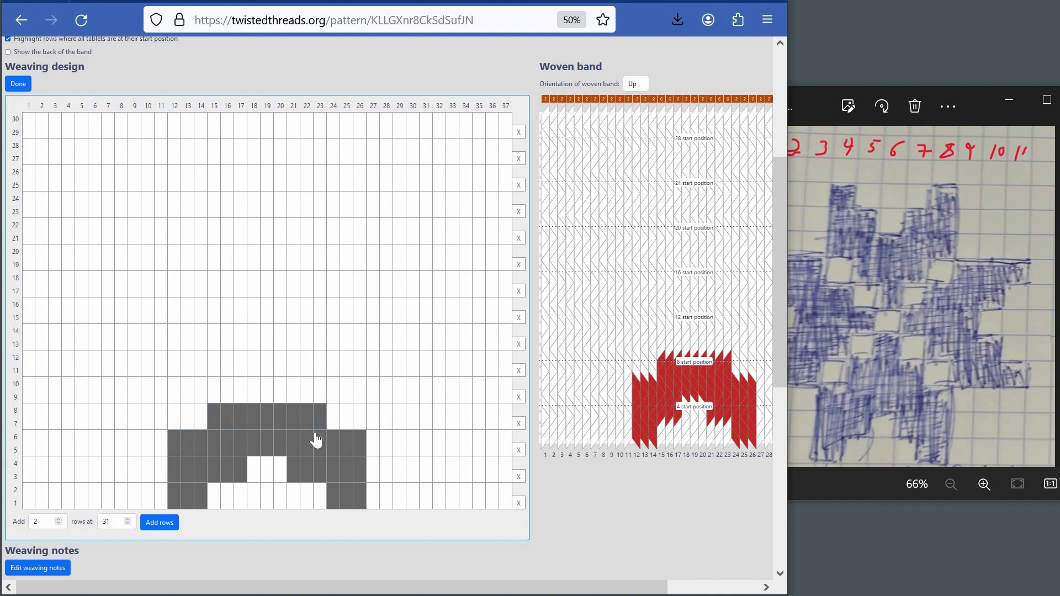
- Fill tablets 3–11 and 27–35 in rows 7–8, and tablets 6–14, 18–20 and 24–32 in rows 9–10
mouse_move(257, 397)
mouse_down()
mouse_move(386, 398)
mouse_move(423, 427)
mouse_move(469, 433)
mouse_move(161, 398)
mouse_move(95, 398)
mouse_move(101, 427)
mouse_move(57, 425)
mouse_up()
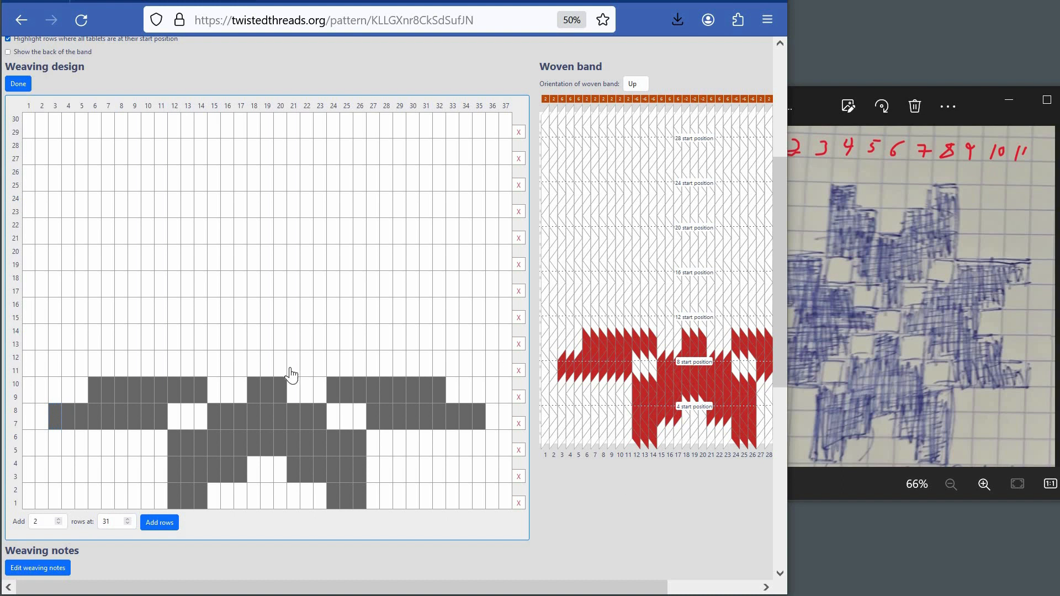
- Fill tablets 9–17 and 21–29 in rows 11–12, and tablets 24–32 in rows 13–14
mouse_move(291, 371)
mouse_down()
mouse_move(352, 367)
mouse_move(165, 371)
mouse_move(387, 369)
mouse_move(323, 338)
mouse_move(445, 348)
mouse_up()
click(320, 369)
click(334, 369)
click(347, 368)
click(360, 369)
click(241, 368)
click(227, 367)
click(214, 367)
click(201, 367)
- Fill tablets 6–14 in rows 13–14 and the outer arms at tablets 3–11 and 27–35 in rows 15–16
drag(375, 312, 481, 321)
drag(203, 344, 94, 344)
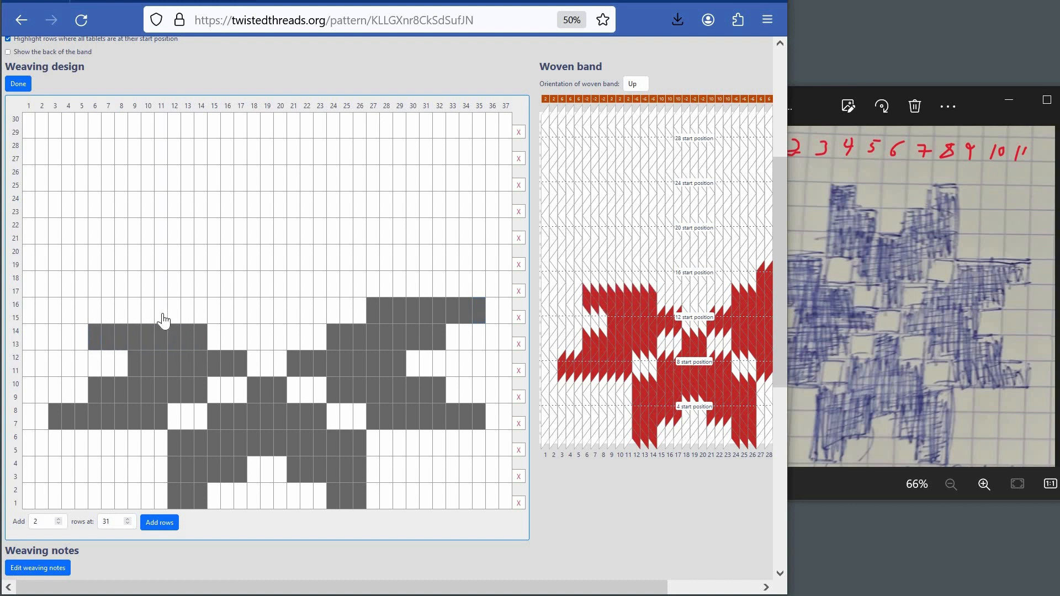
drag(161, 315, 56, 322)
- Fill the motif's middle at tablets 18–20 in rows 13–14, 15–23 in rows 15–16 and 12–26 in rows 17–18
drag(254, 337, 280, 340)
drag(214, 312, 320, 314)
drag(174, 293, 348, 289)
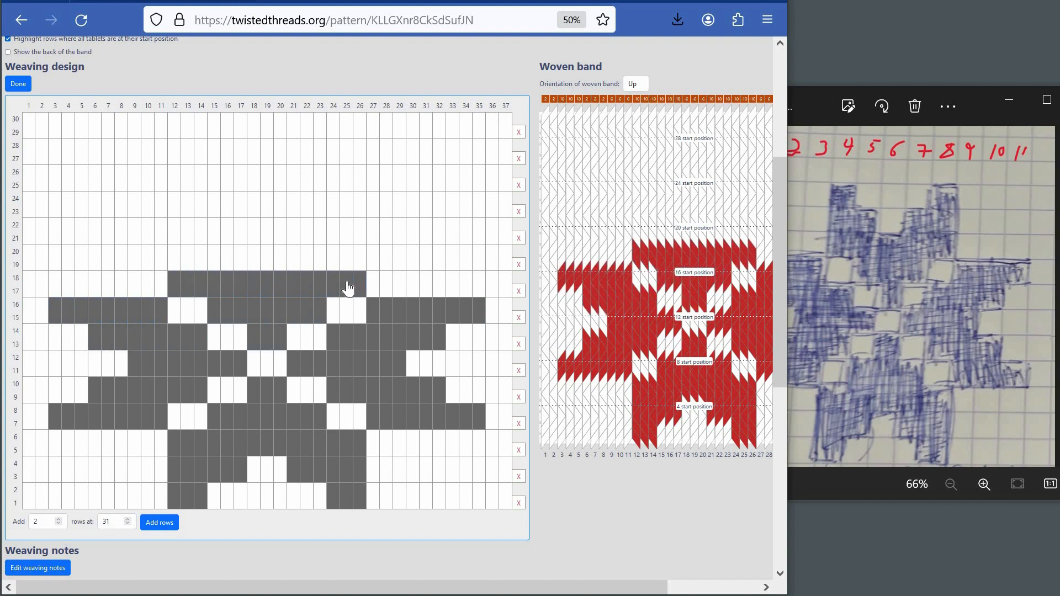
- Fill the upper petals at tablets 12–17 and 21–26 in rows 19–20, and tablets 12–14 and 24–26 in rows 21–22
click(174, 258)
mouse_move(204, 269)
mouse_down()
mouse_move(359, 265)
mouse_move(357, 241)
mouse_up()
click(357, 236)
click(199, 237)
click(187, 237)
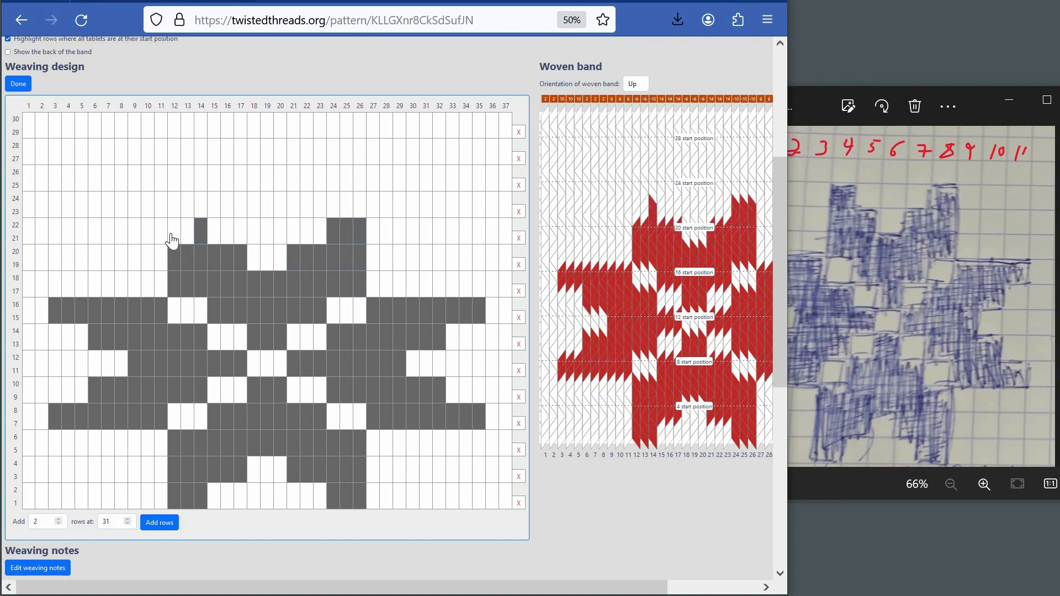
click(173, 241)
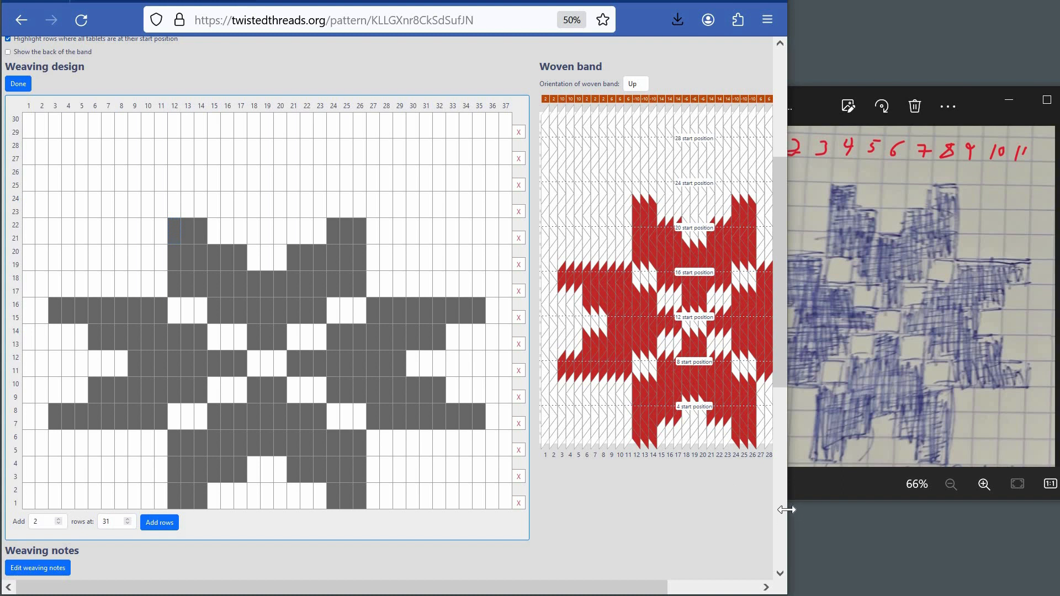
- Delete the extra empty rows 29–30 and 25–26 above the motif in the weaving design
drag(786, 510, 947, 504)
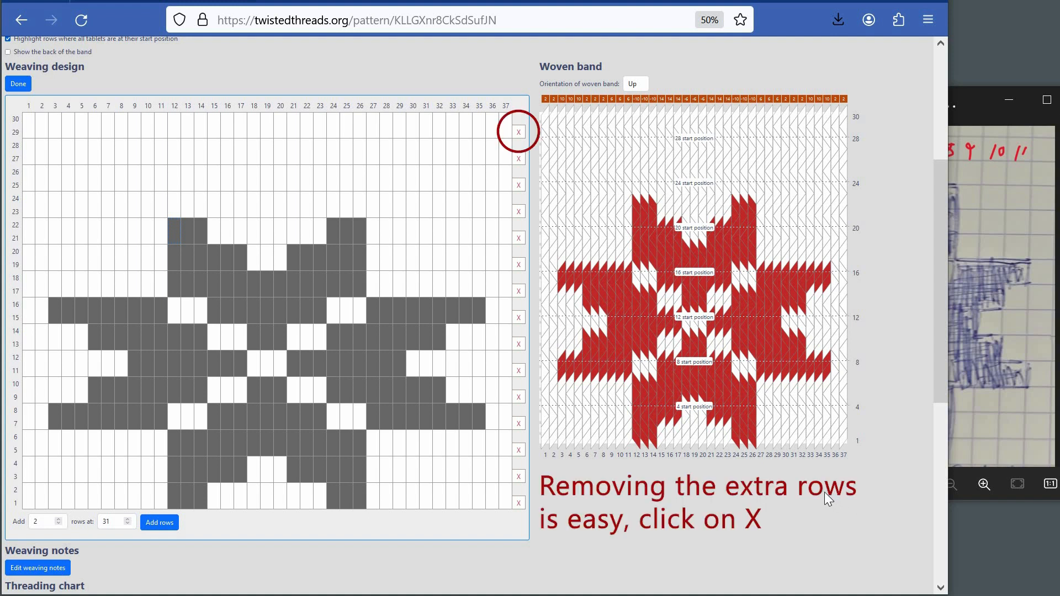
click(518, 133)
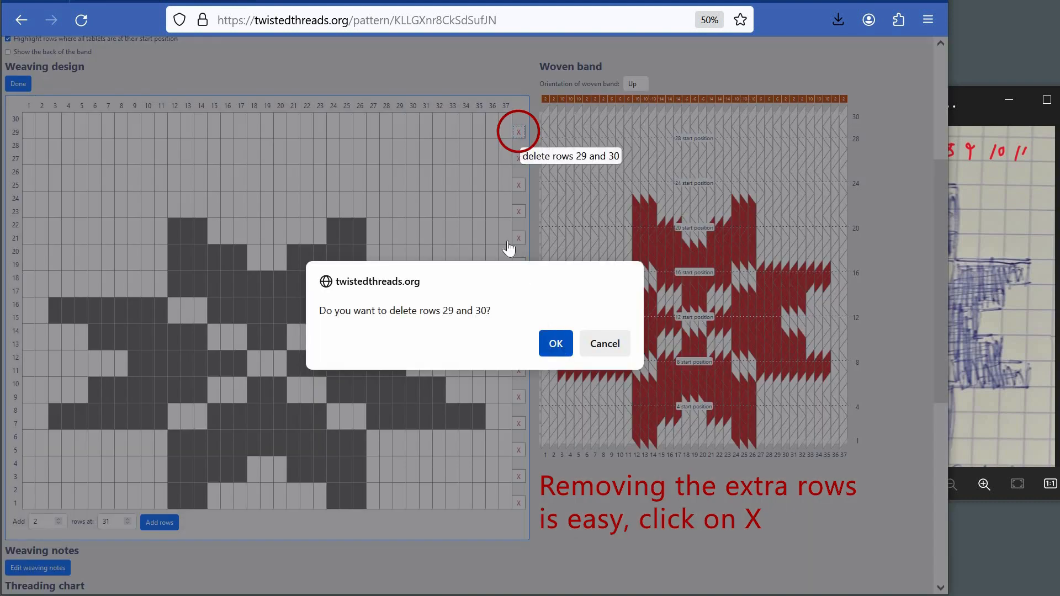
key(Return)
click(519, 159)
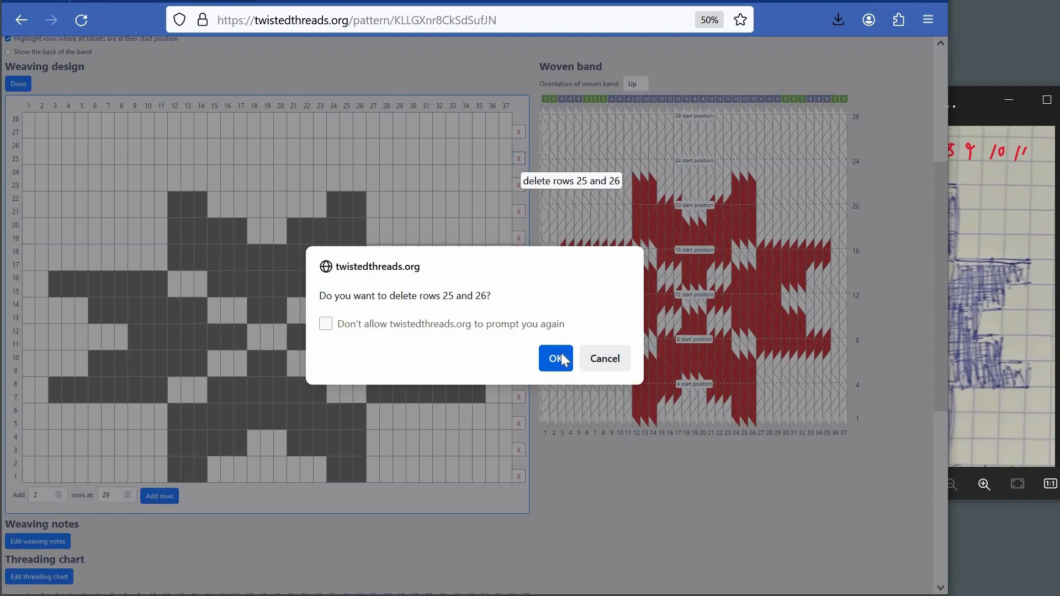
click(562, 358)
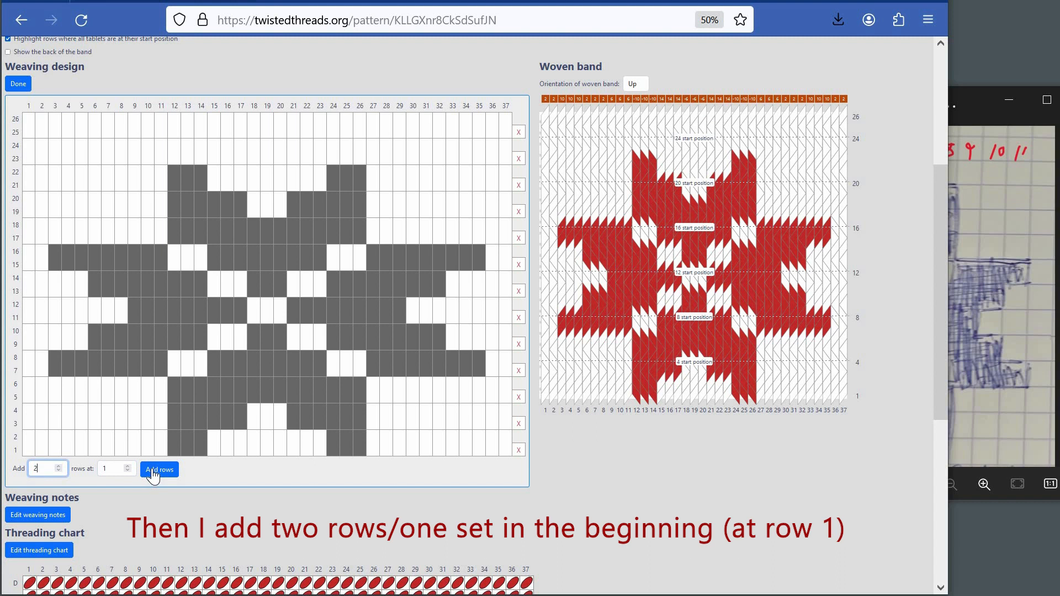
- Add 2 rows at row 1 of the weaving design and delete the topmost pair, rows 27 and 28
click(162, 472)
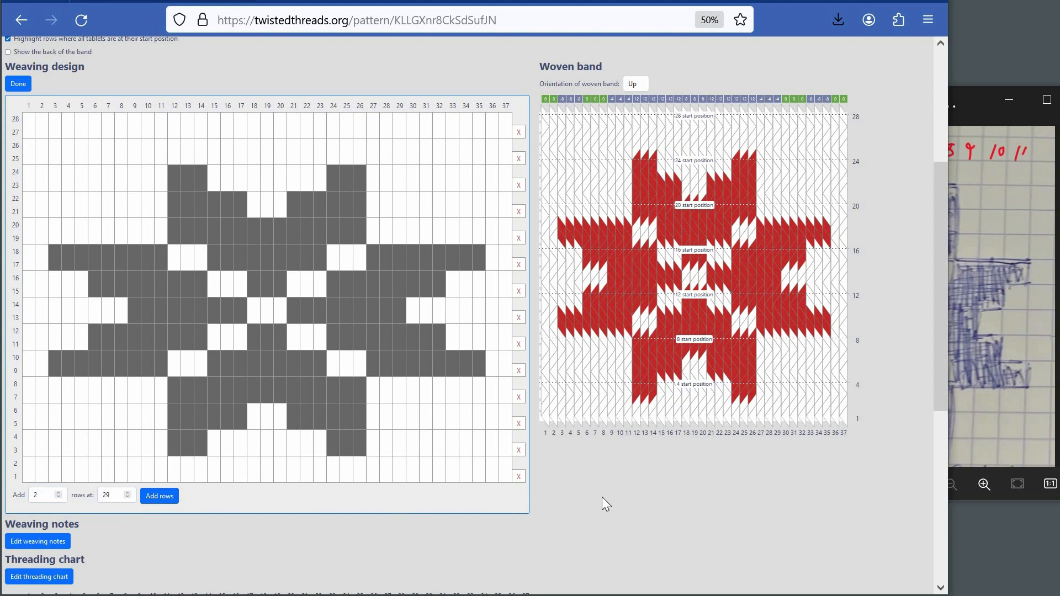
click(520, 135)
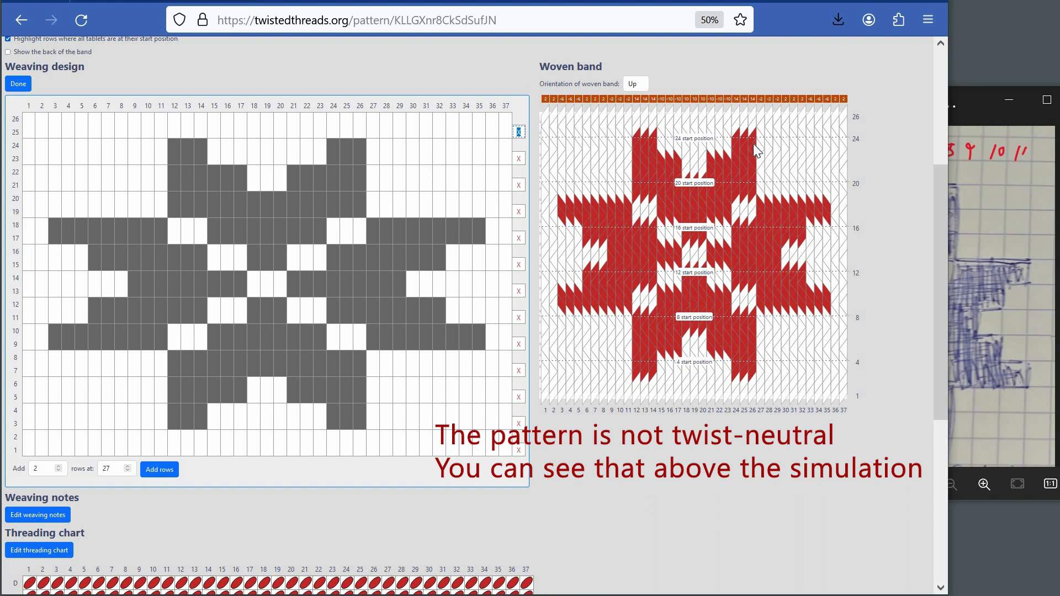
- Rename the pattern as "Doubleface cornflower S threading" and save the name
scroll(856, 118, up, 5)
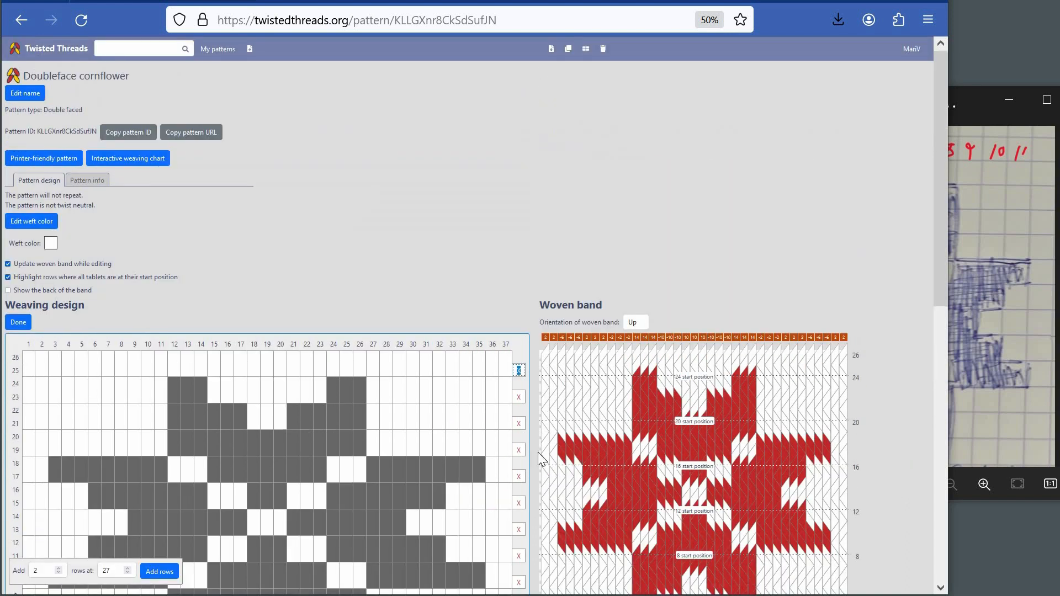
click(24, 95)
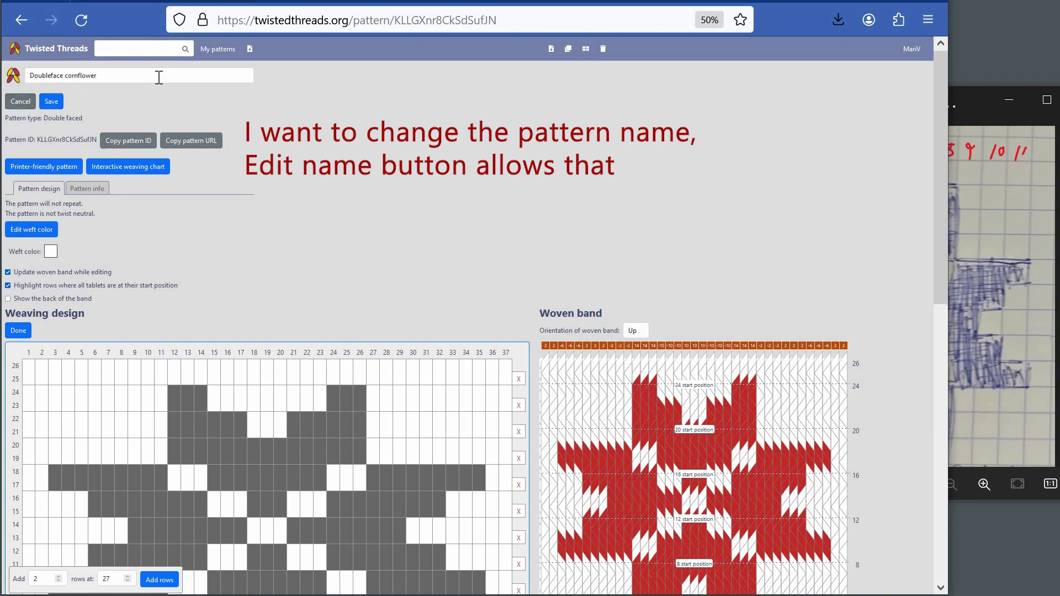
click(159, 77)
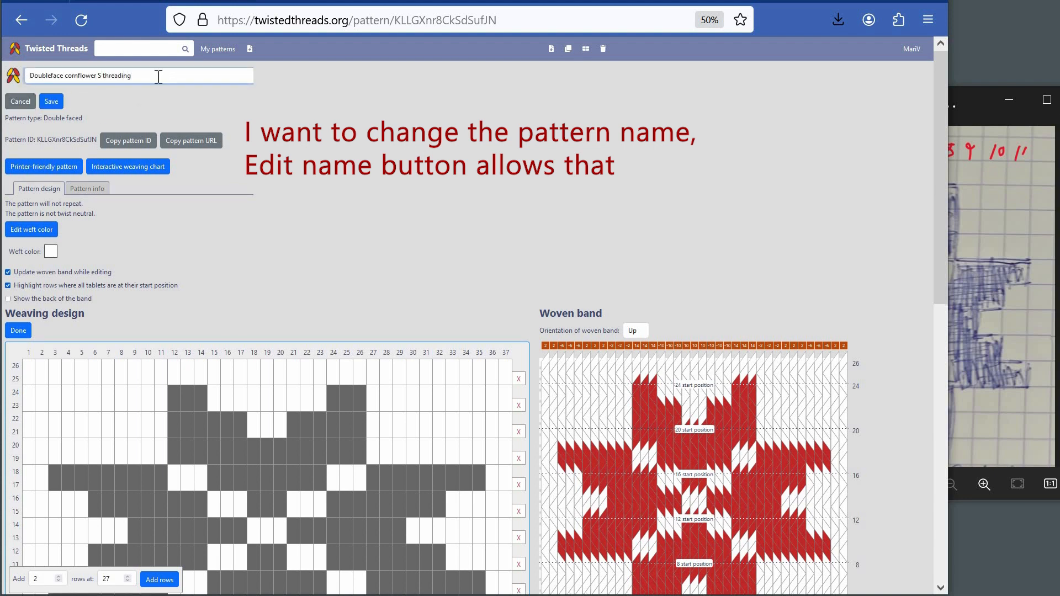
click(52, 101)
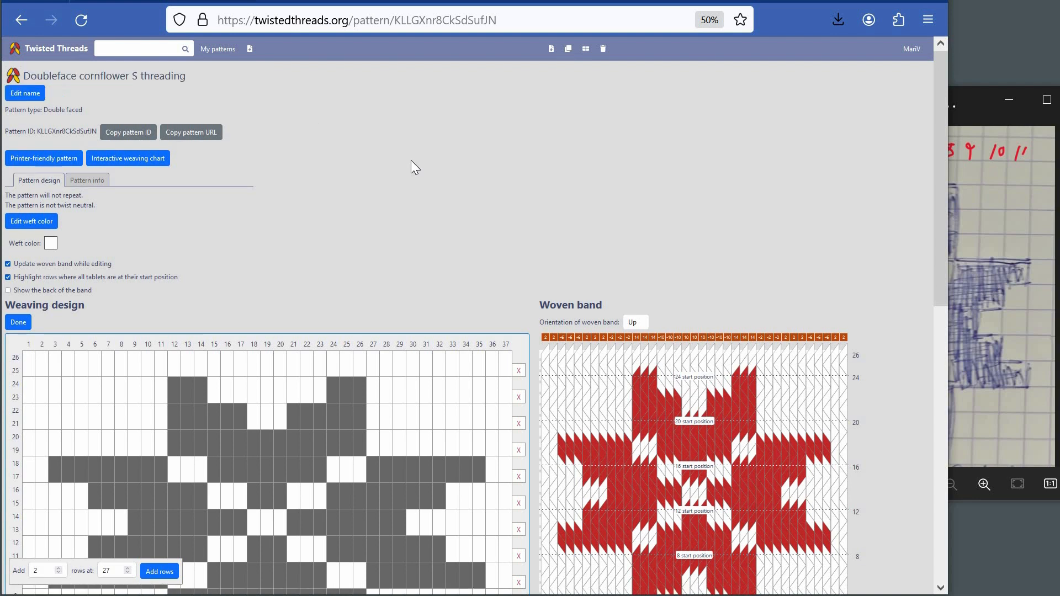
- In the pattern info, add the tags double faced, gridpattern and traditional, and upload the image cornflower_smaller_resized.jpg
scroll(472, 170, down, 3)
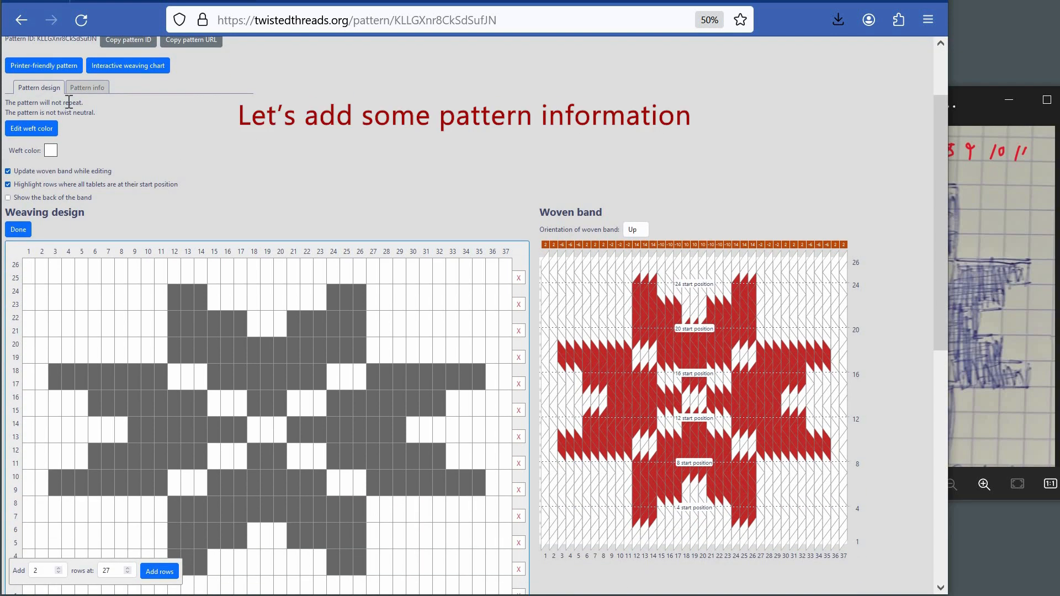
click(87, 87)
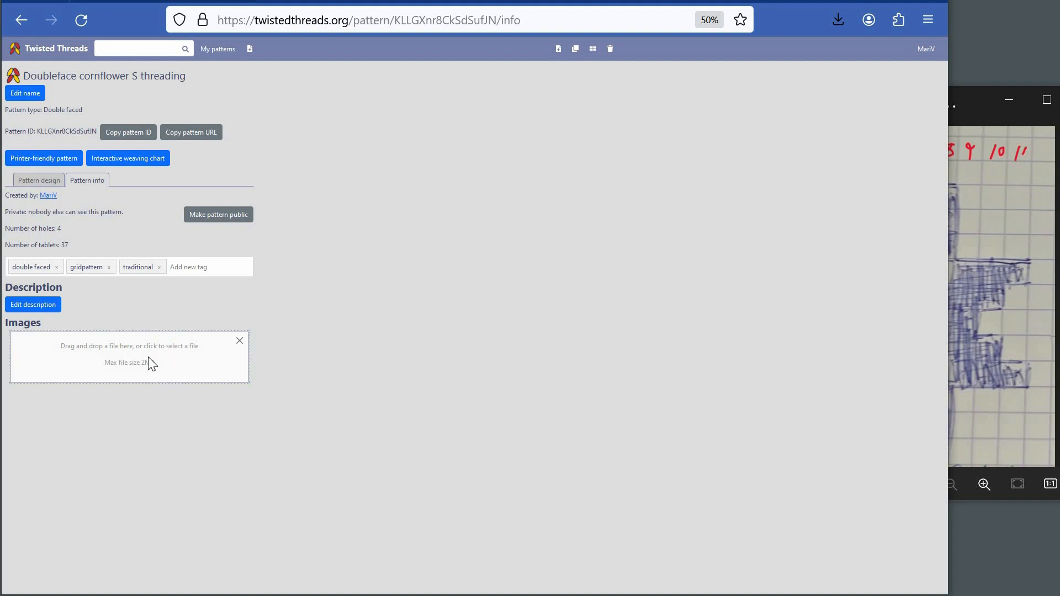
click(152, 364)
click(577, 110)
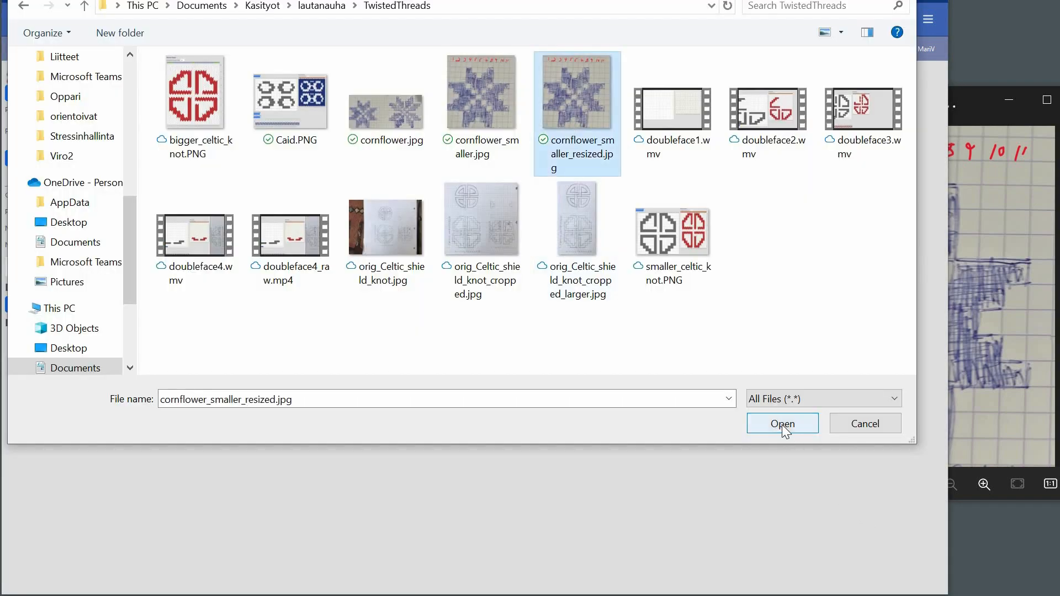
click(783, 424)
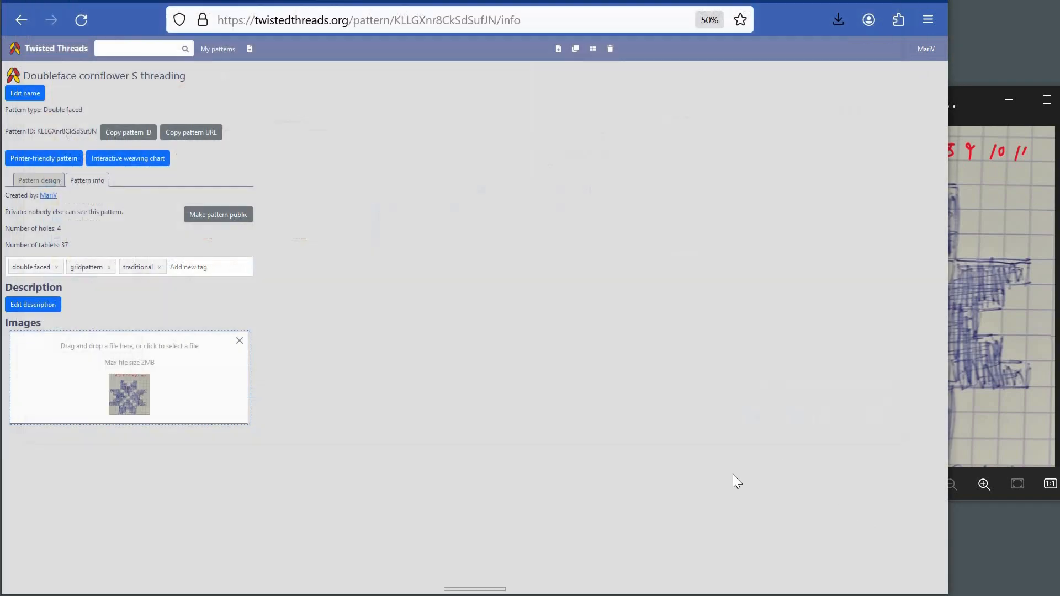
- Make the pattern public and open its interactive weaving chart
click(225, 228)
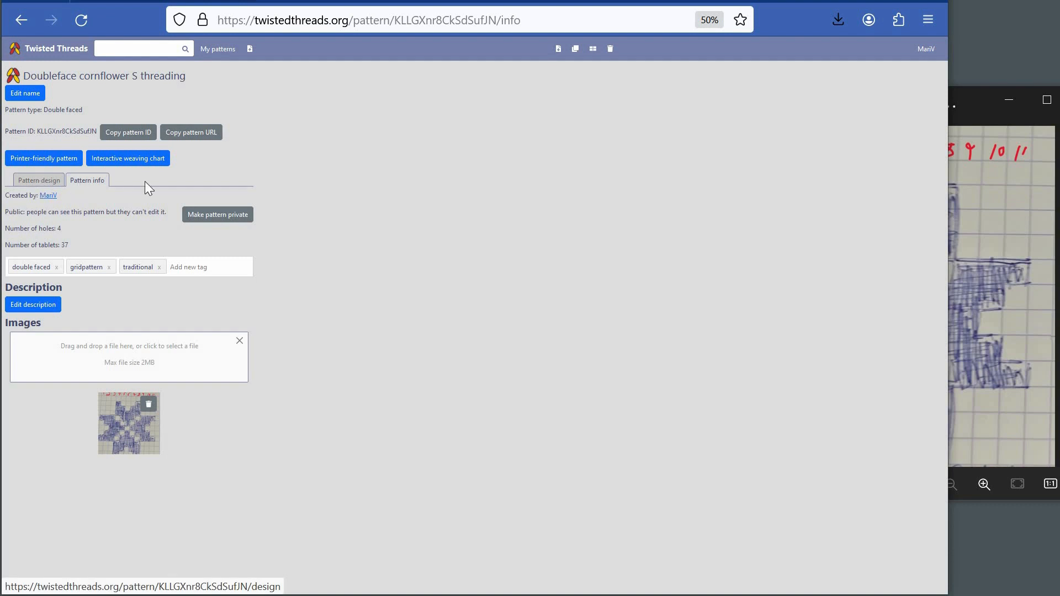
click(39, 180)
click(149, 160)
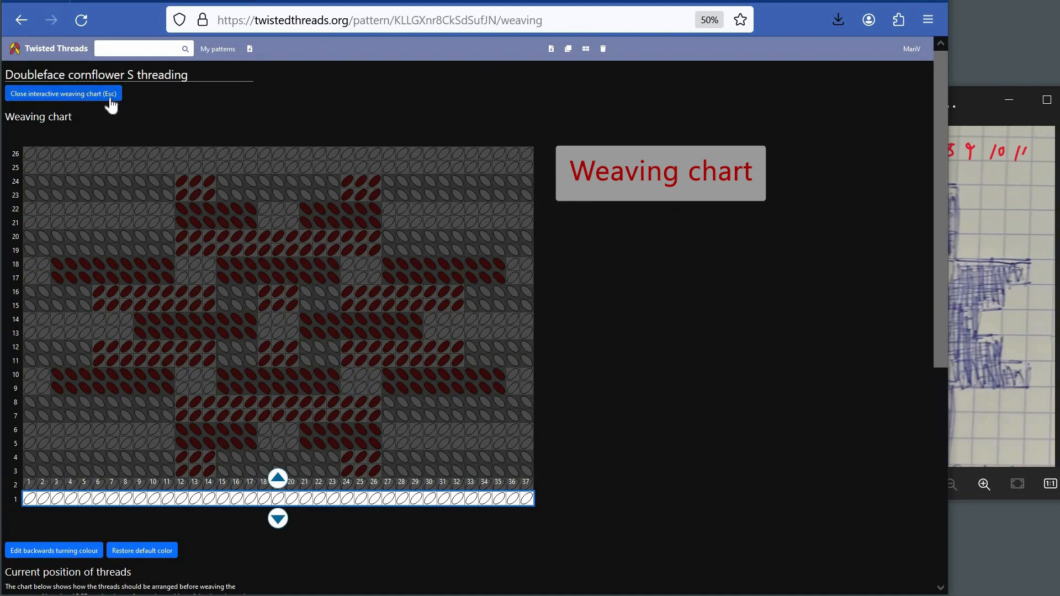
- Leave the weaving chart, copy the public pattern's URL and open that address in a new browser tab
click(111, 105)
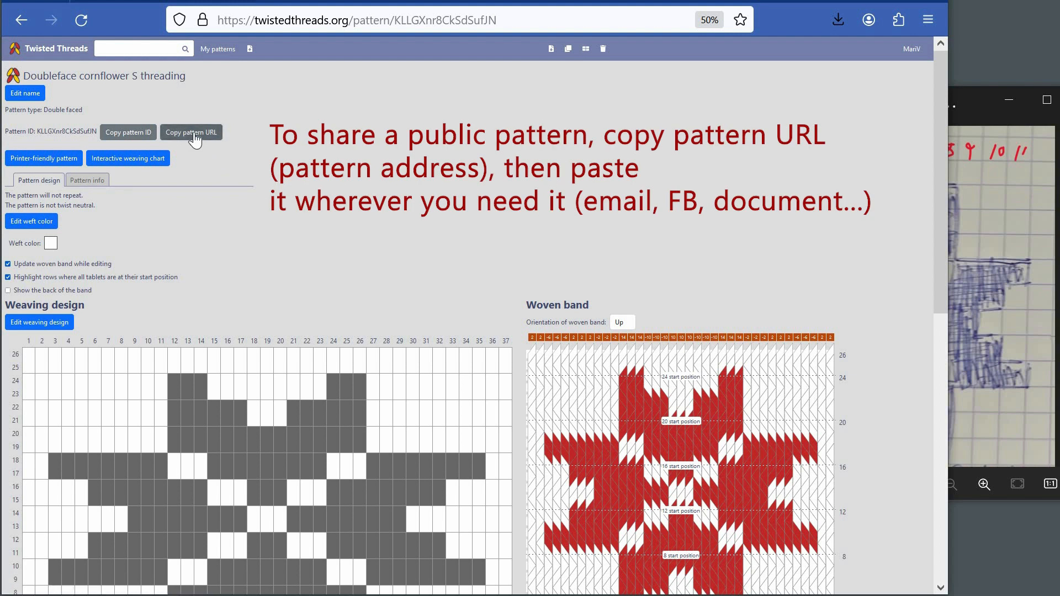
click(193, 134)
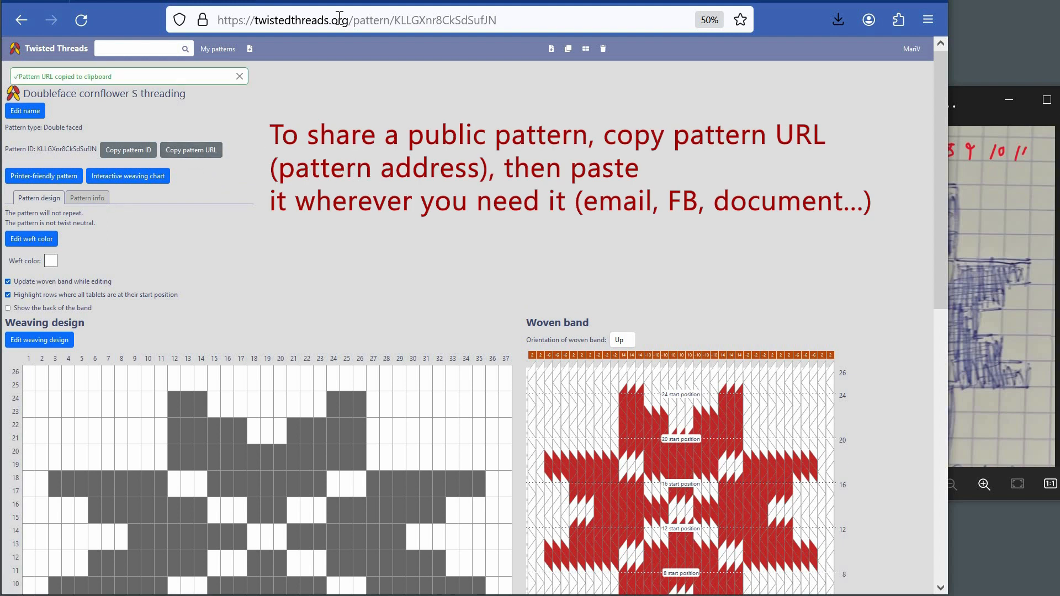
key(ctrl+t)
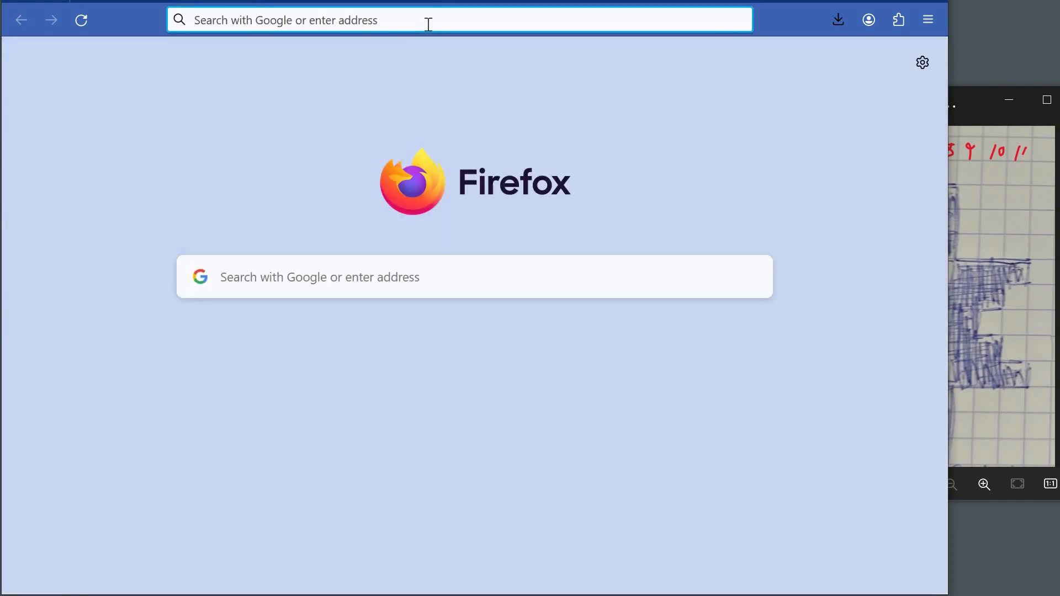
click(428, 24)
key(ctrl+v)
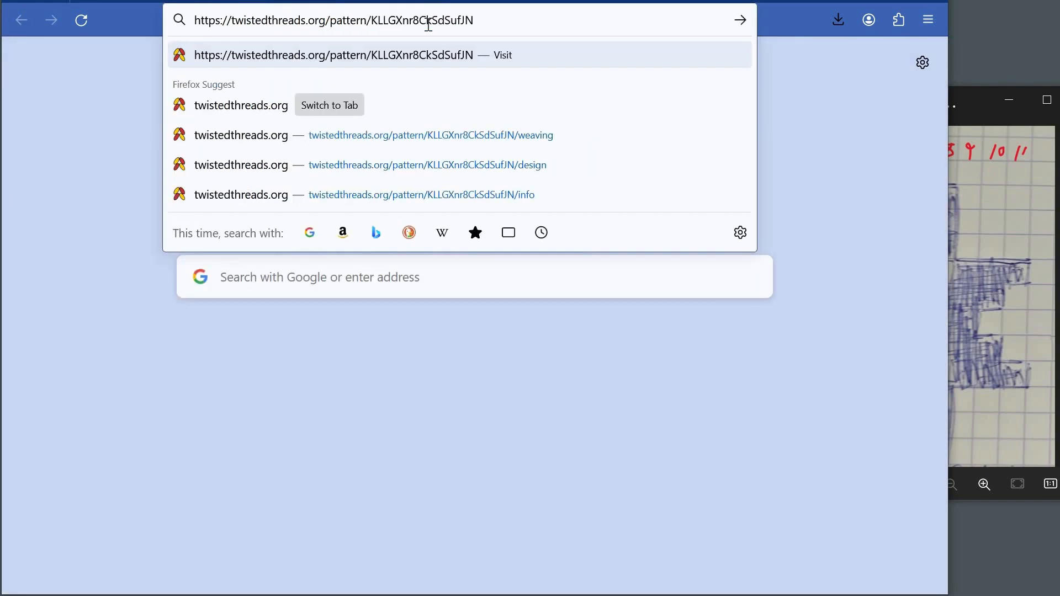
key(Return)
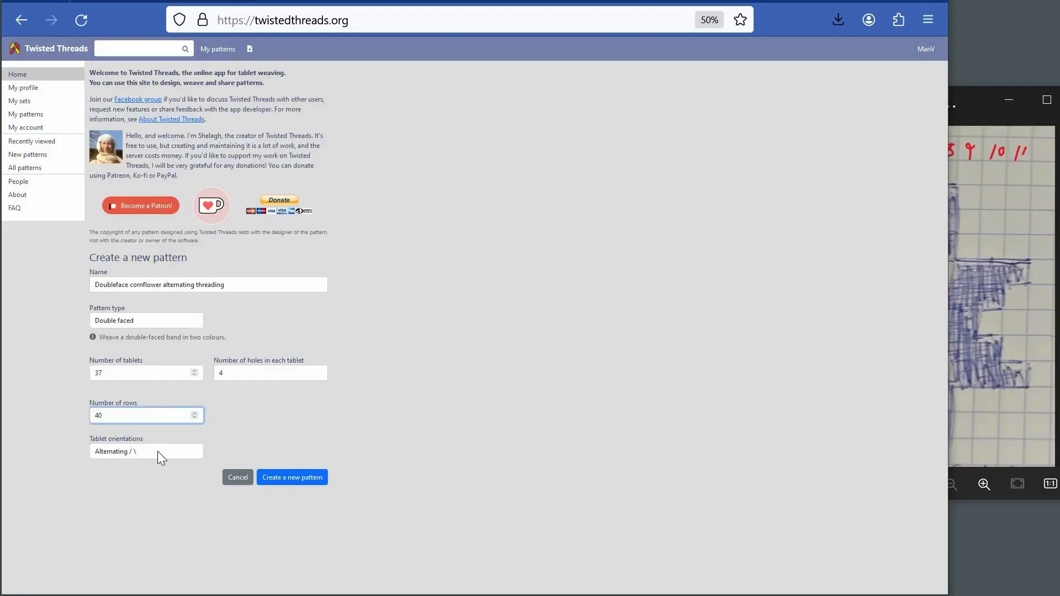
- Create the pattern "Doubleface cornflower alternating threading" with 37 tablets, 40 rows and Alternating / \ orientations, and narrow the browser window to uncover the sketch
click(157, 452)
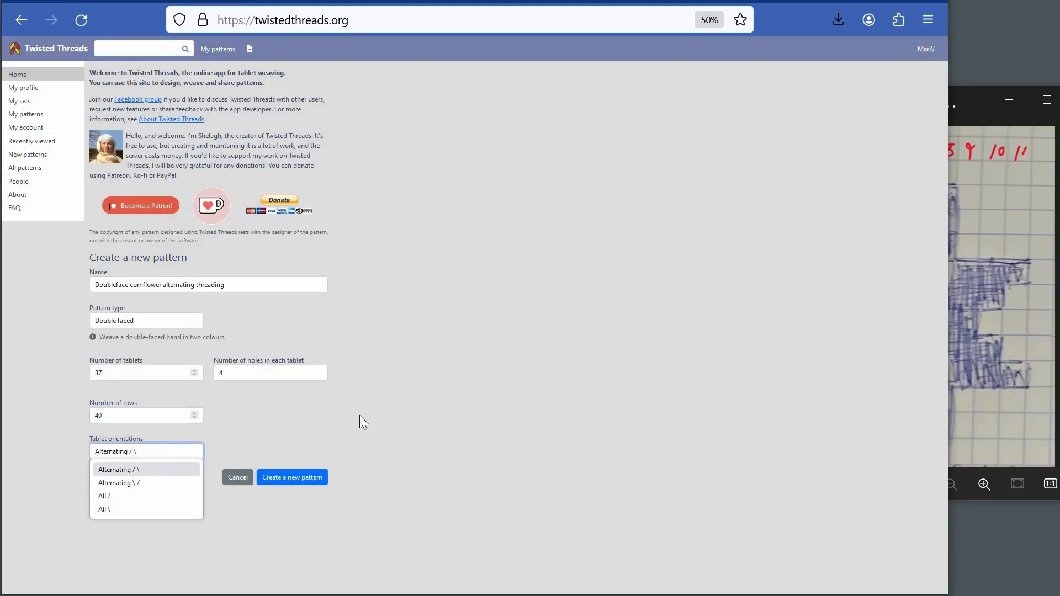
click(345, 449)
click(305, 478)
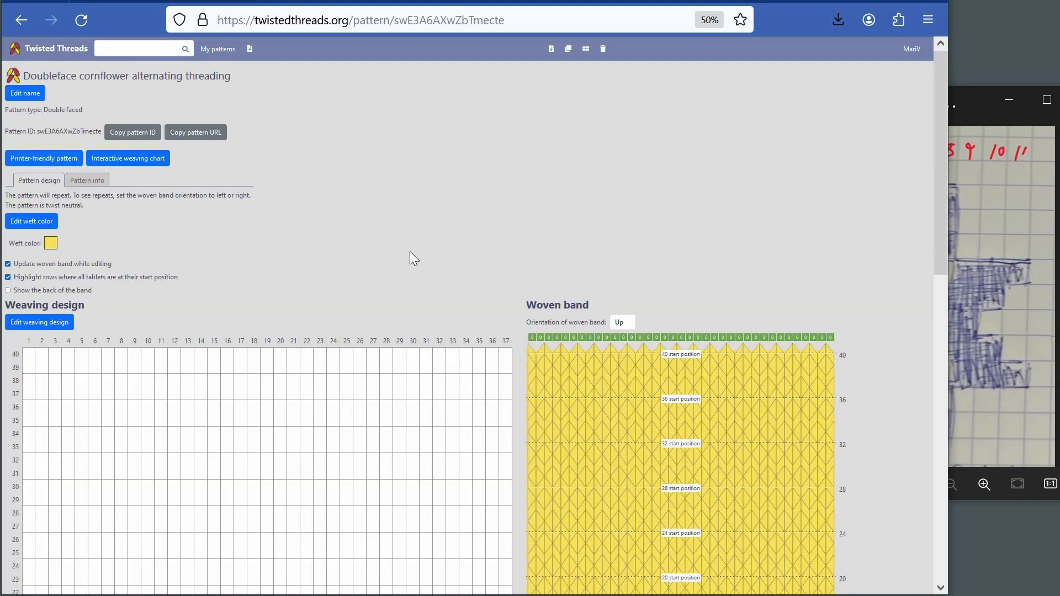
scroll(411, 258, down, 4)
drag(948, 120, 688, 146)
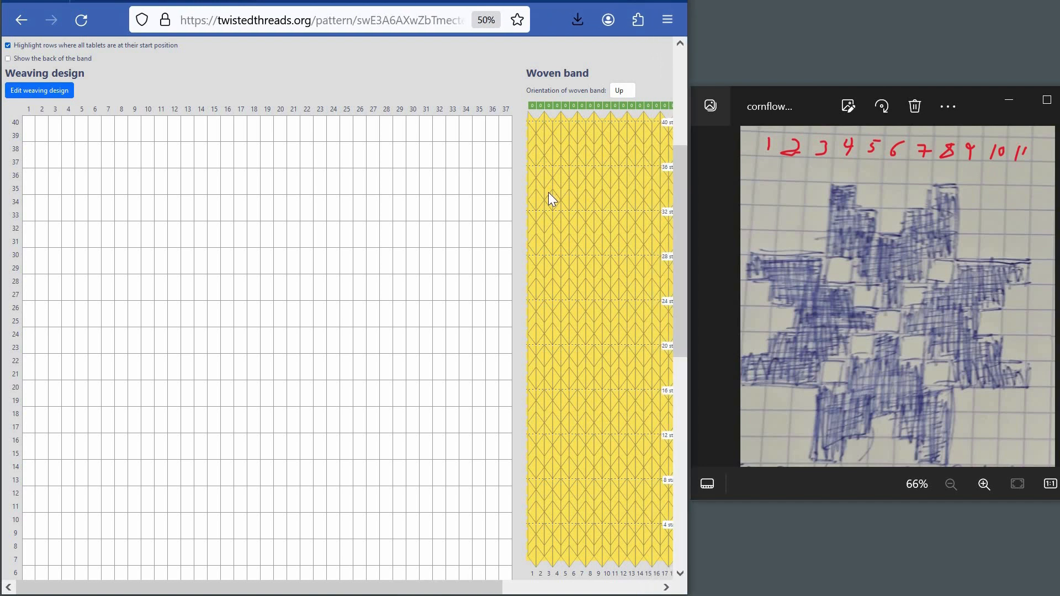
- In the threading chart, redefine the yellow thread colour as white, FFFFFF
scroll(548, 193, down, 3)
scroll(249, 352, down, 5)
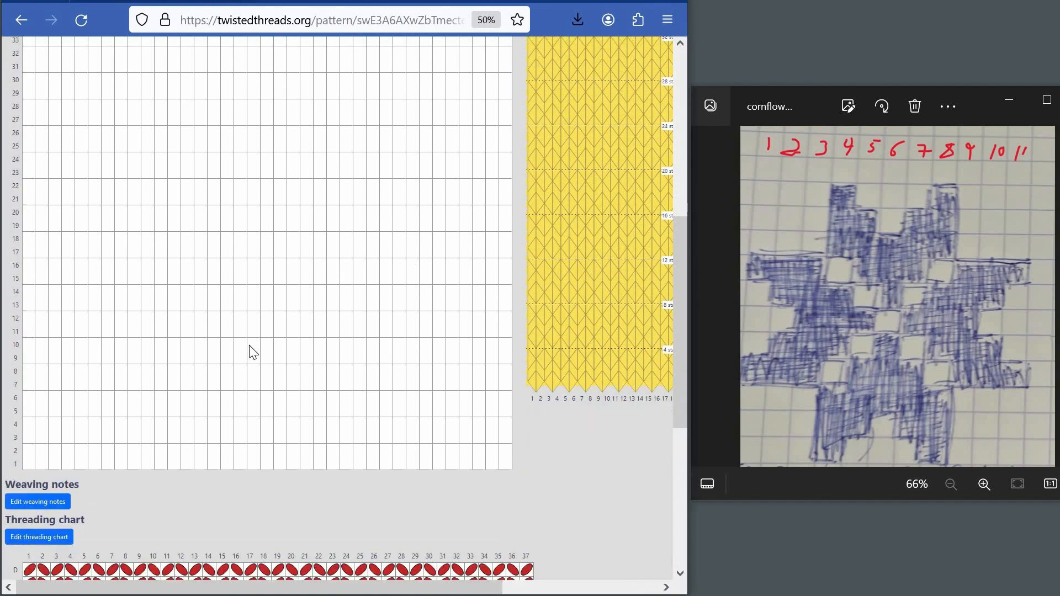
click(57, 346)
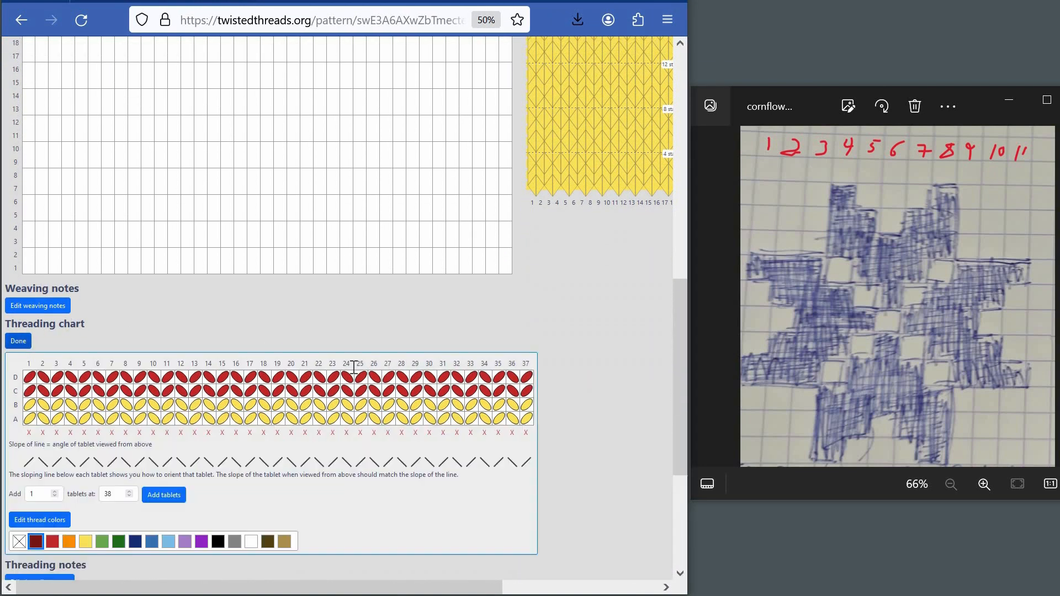
scroll(277, 326, down, 3)
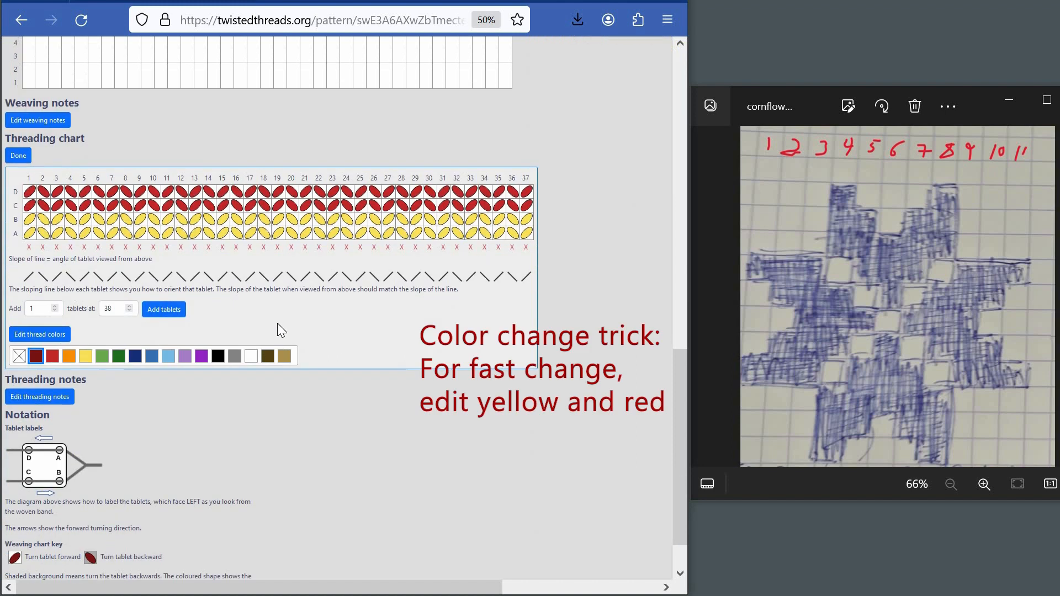
click(86, 357)
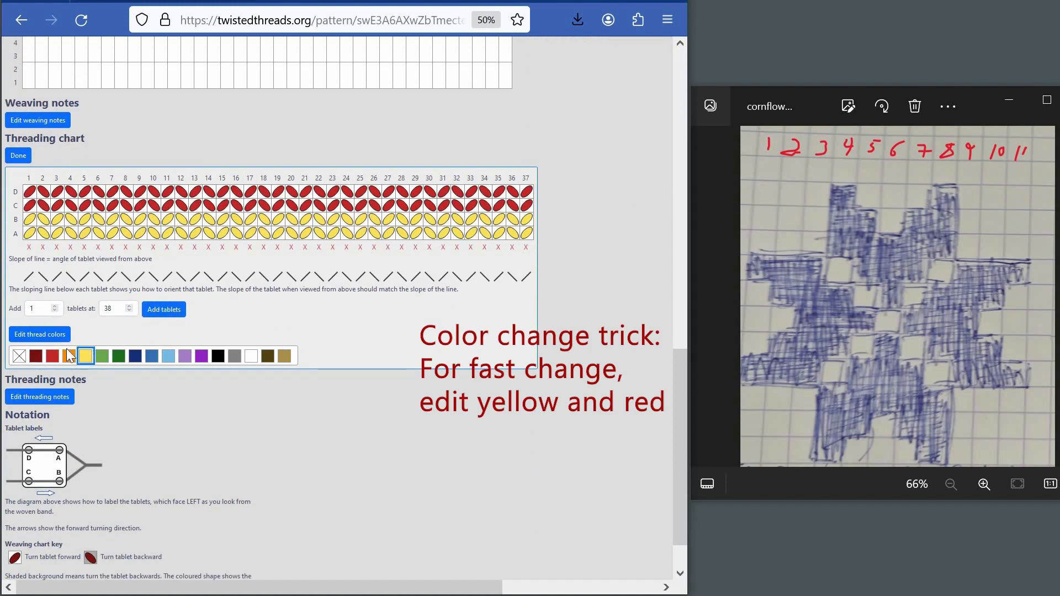
click(44, 334)
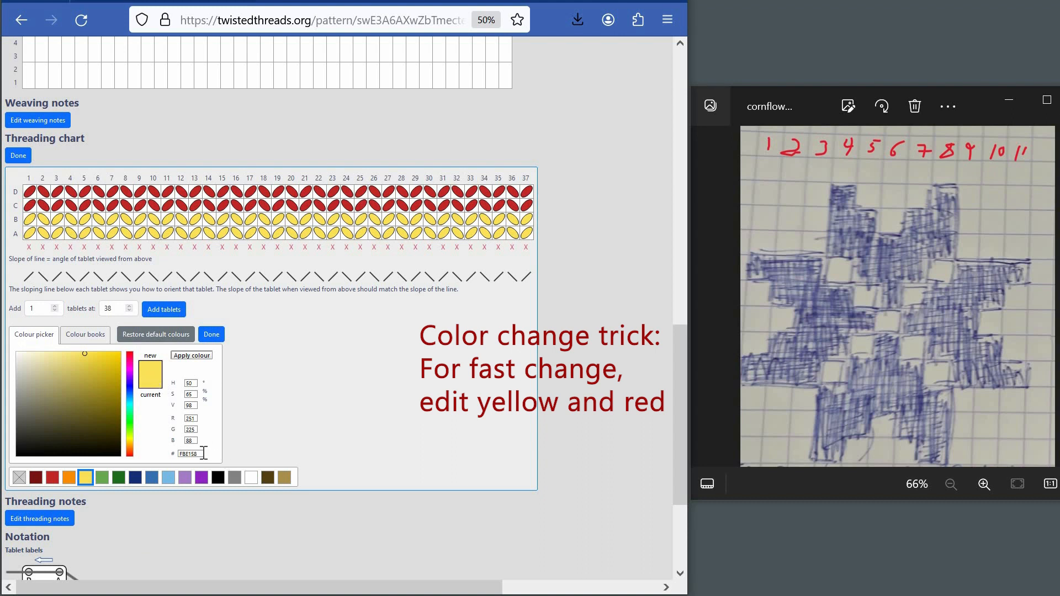
drag(203, 453, 143, 460)
text(FFFFFF)
click(210, 353)
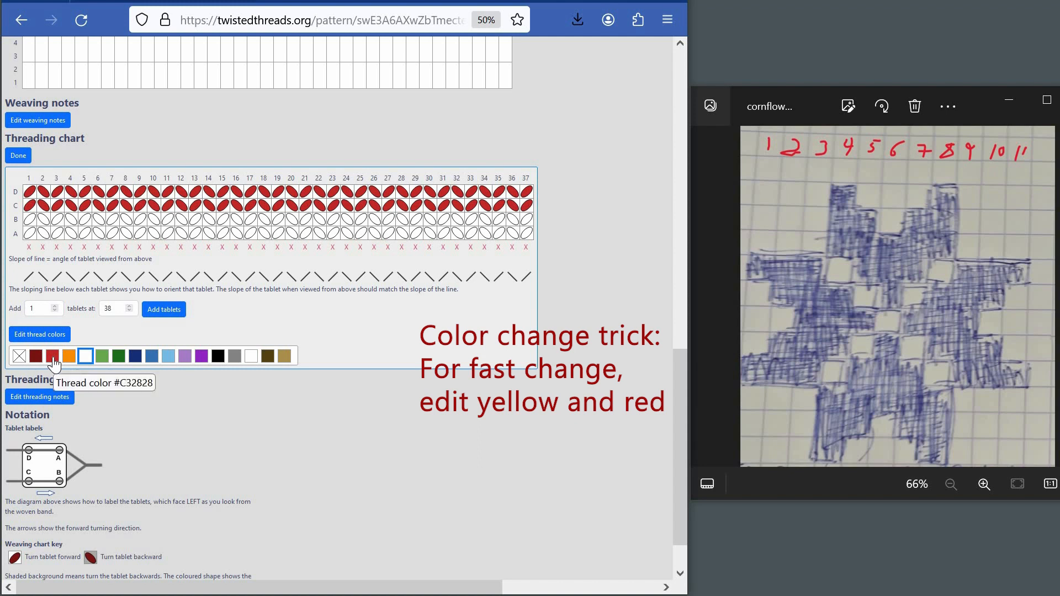
- Redefine the red thread colour as blue 1B25B6 and finish editing the threading chart
click(54, 363)
click(43, 335)
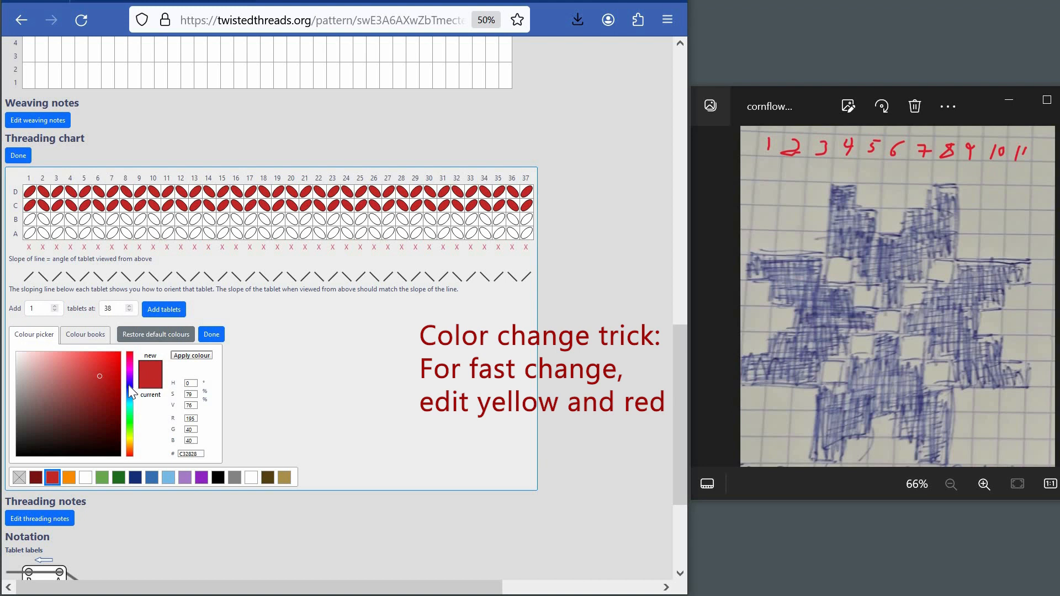
click(130, 386)
mouse_move(100, 376)
mouse_down()
mouse_move(108, 360)
mouse_move(105, 381)
mouse_up()
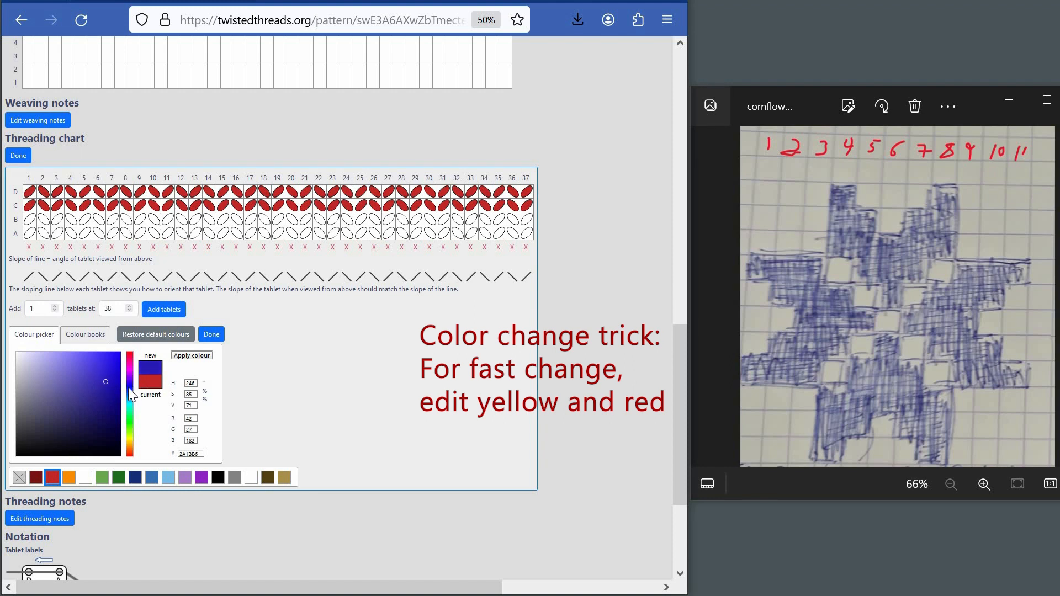
click(128, 388)
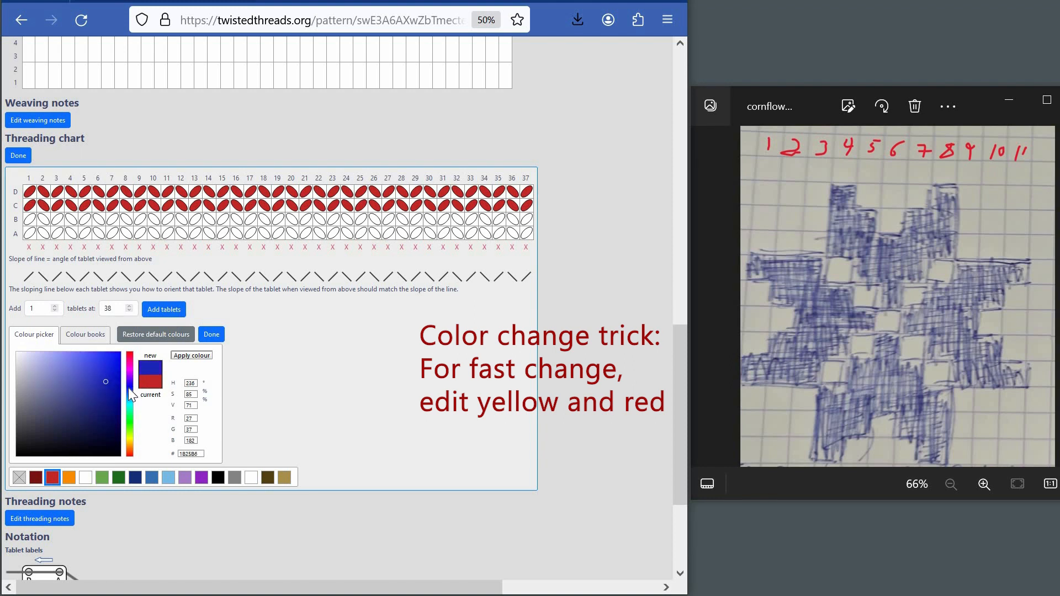
click(212, 356)
click(211, 335)
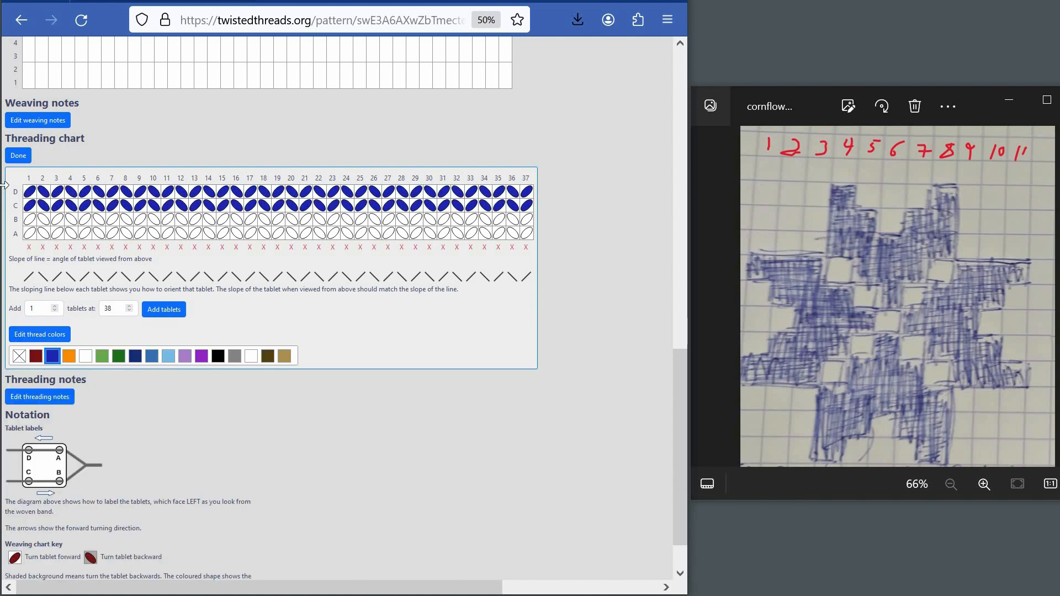
click(18, 155)
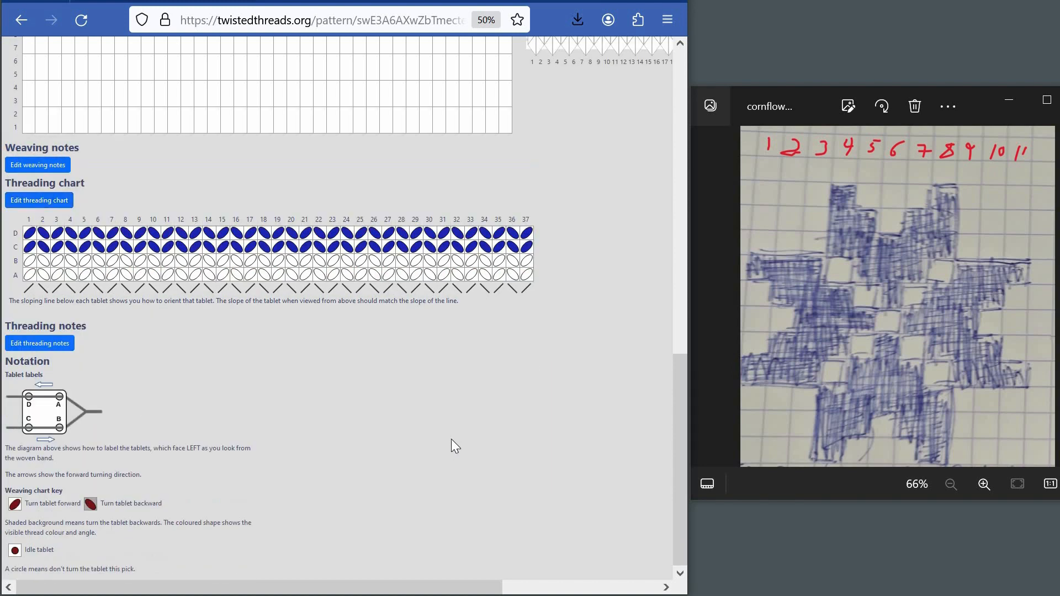
- In the weaving design, fill tablets 15 to 23 in rows 5 and 6 and continue the cornflower's middle in rows 7 and 8
scroll(451, 415, up, 10)
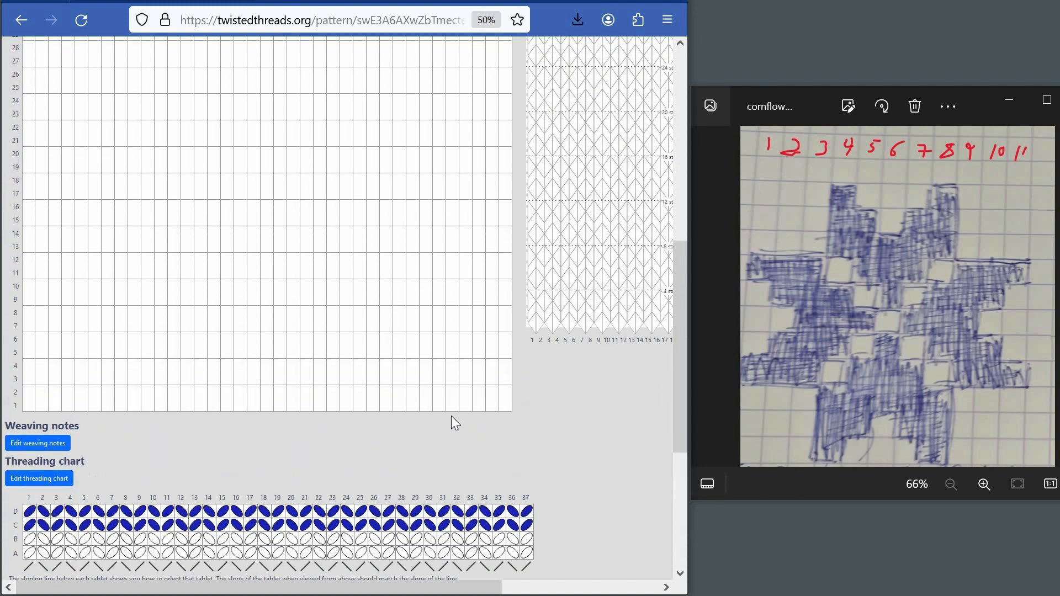
click(52, 145)
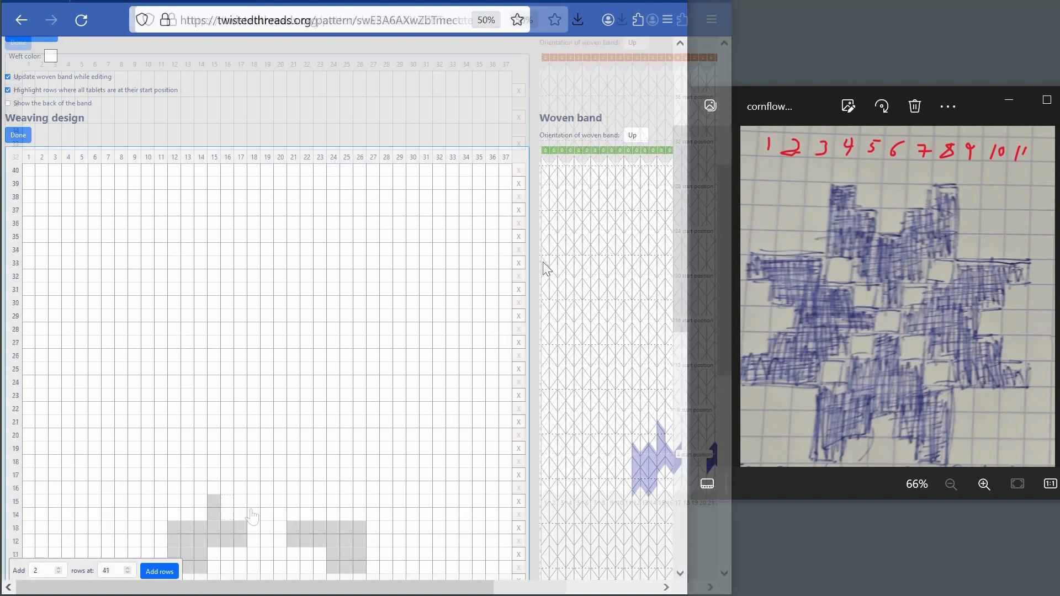
drag(268, 518, 331, 520)
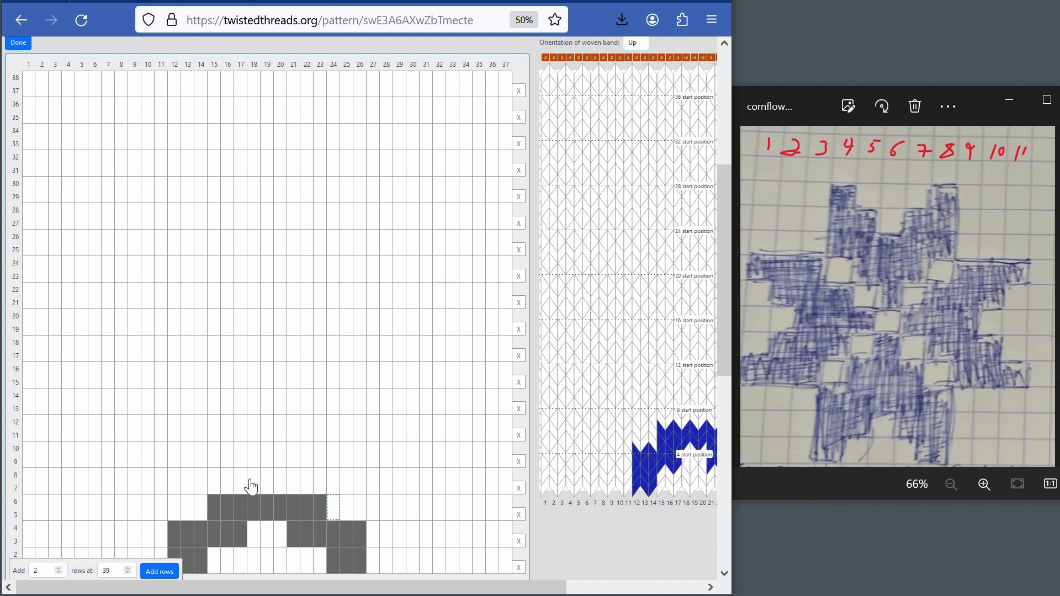
drag(256, 487, 332, 492)
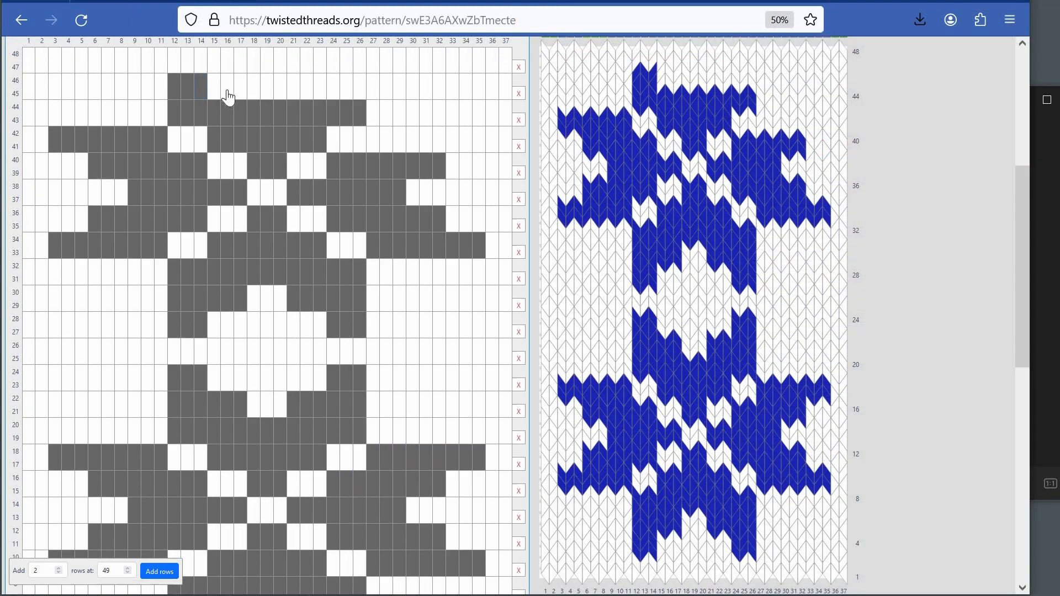
- Finish the upper cornflower by filling tablets 15–17 and 21–26 in rows 45–46, and tablets 12–14 and 24–26 in rows 47–48
mouse_move(228, 97)
mouse_down()
mouse_move(283, 100)
mouse_move(362, 87)
mouse_move(384, 110)
mouse_up()
scroll(184, 213, up, 3)
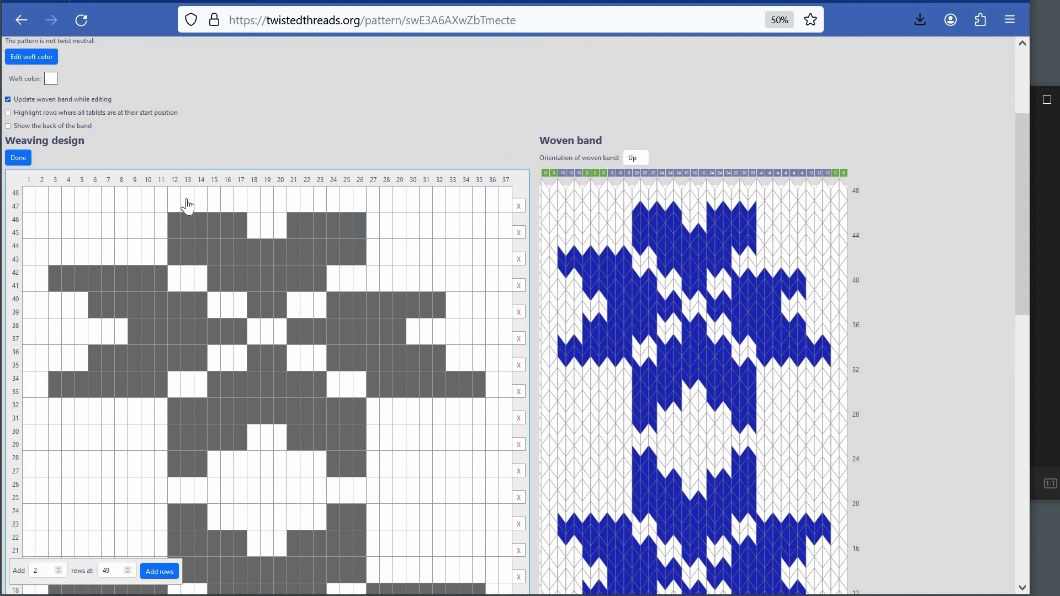
drag(177, 200, 200, 205)
click(333, 205)
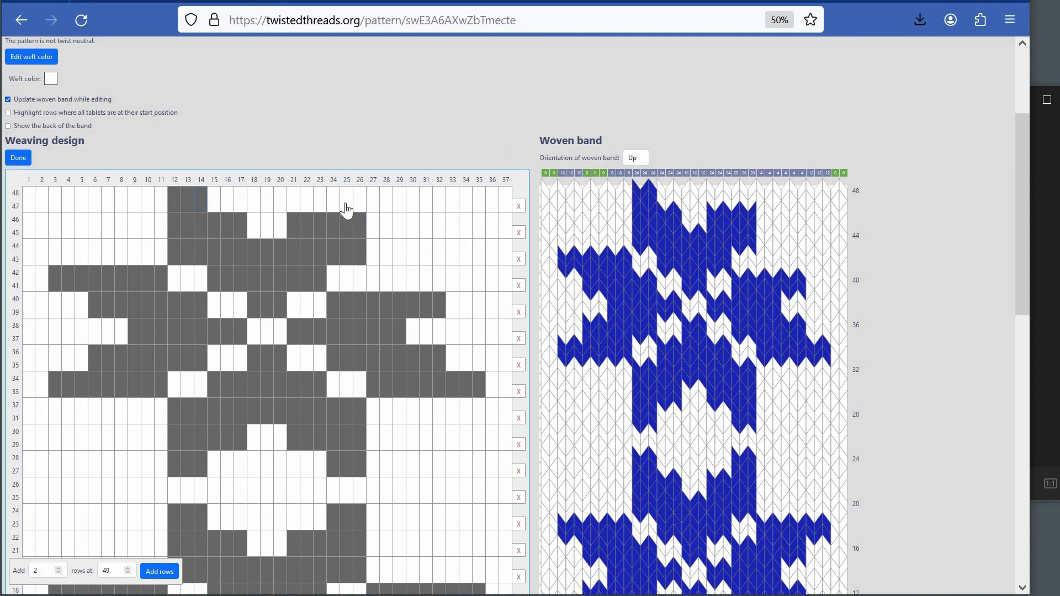
click(348, 202)
click(359, 202)
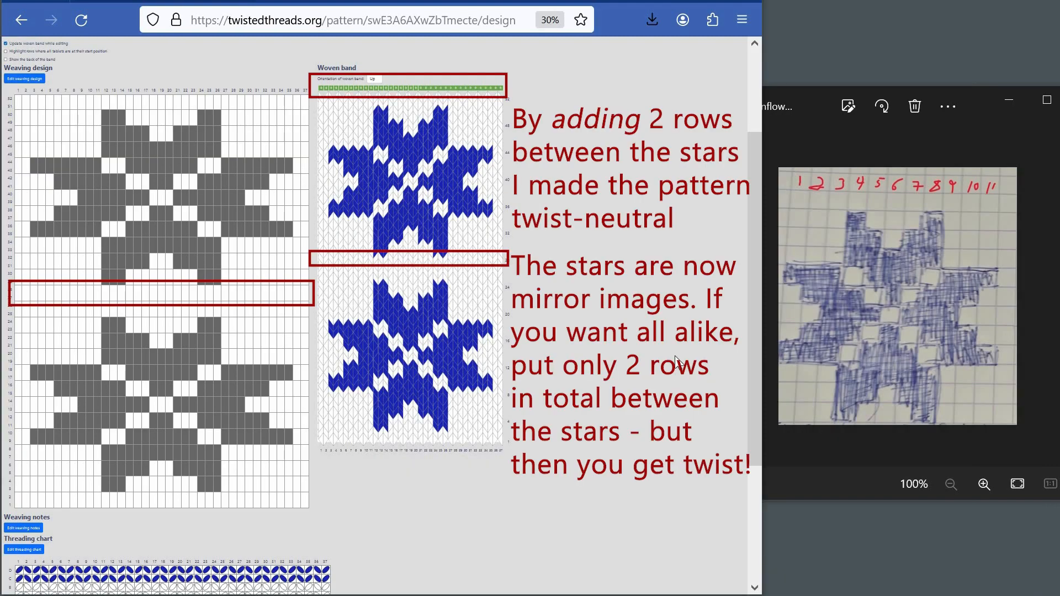